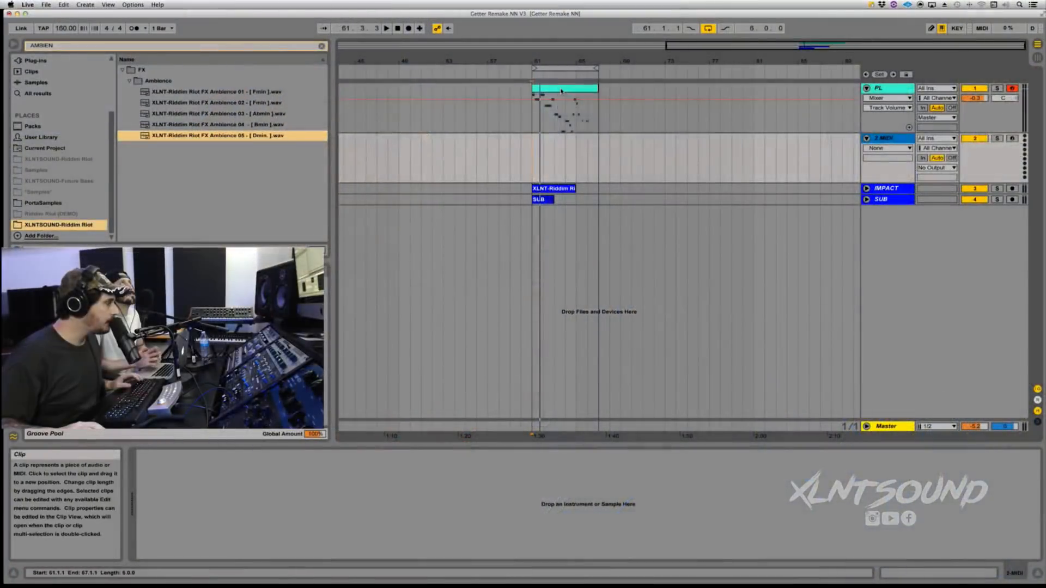
Step: Duplicate the PL track's MIDI clip onto the 2 MIDI track at bar 61 and recolor that track pink
{"action": "left_click", "coordinate": [561, 91]}
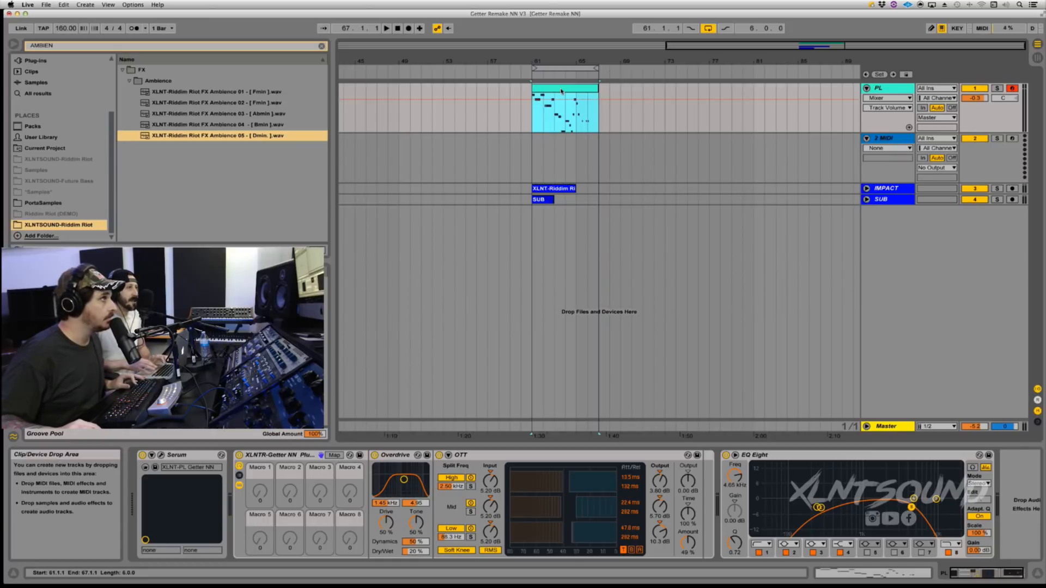
{"action": "left_click_drag", "start_coordinate": [561, 91], "coordinate": [561, 142]}
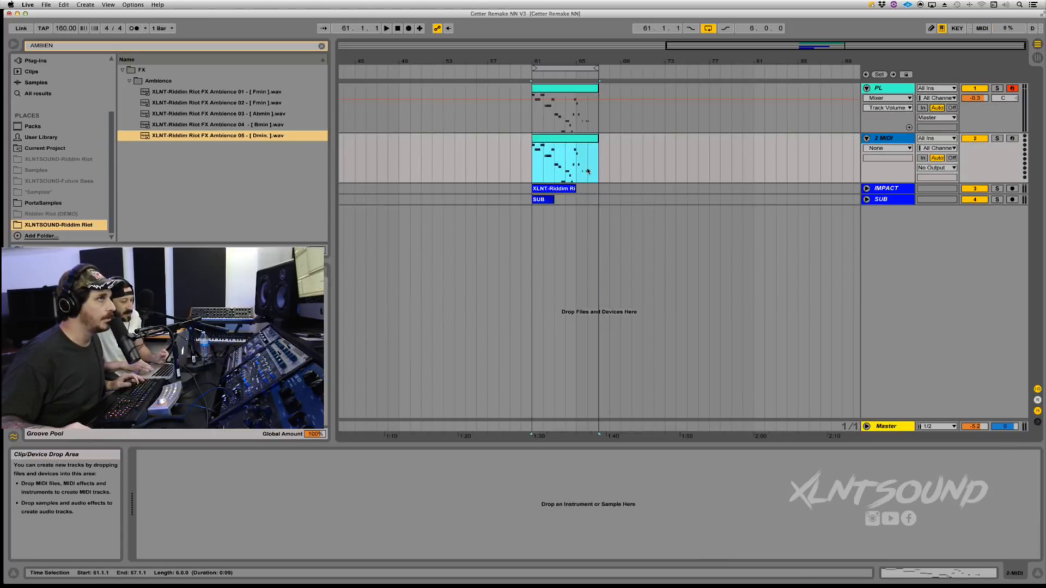
{"action": "right_click", "coordinate": [885, 139]}
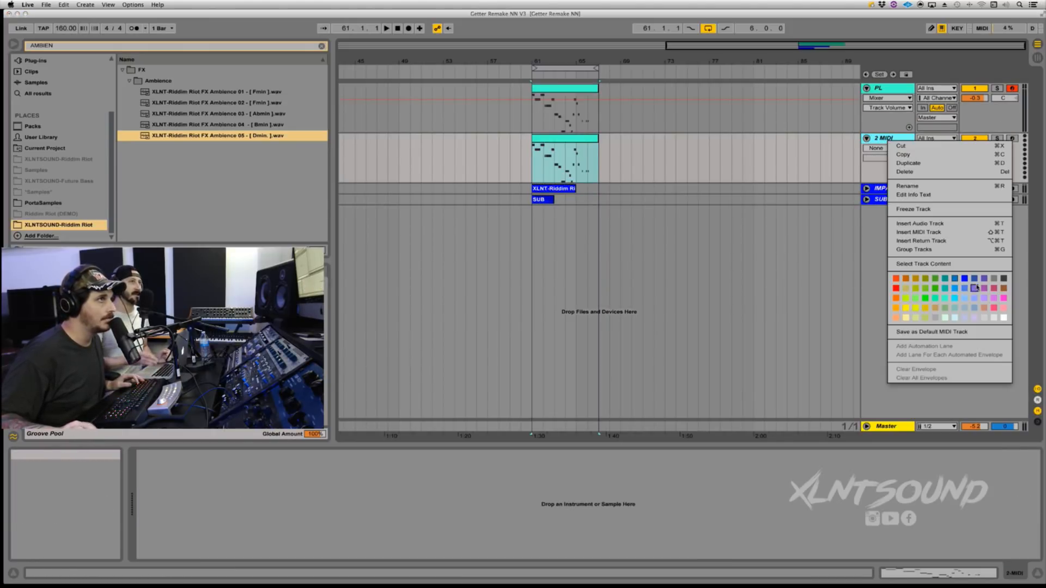
{"action": "left_click", "coordinate": [907, 270]}
Step: Copy the XLNTR-Getter NN rack from the PL track to the pink MIDI track and deactivate the copied rack
{"action": "left_click", "coordinate": [555, 139]}
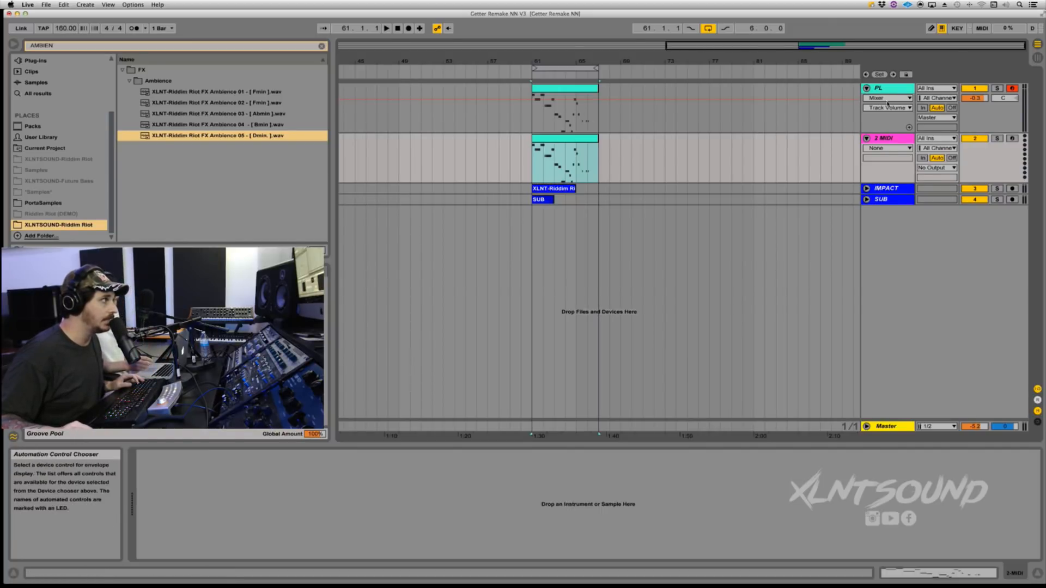
{"action": "key", "text": "Up"}
{"action": "left_click", "coordinate": [279, 450]}
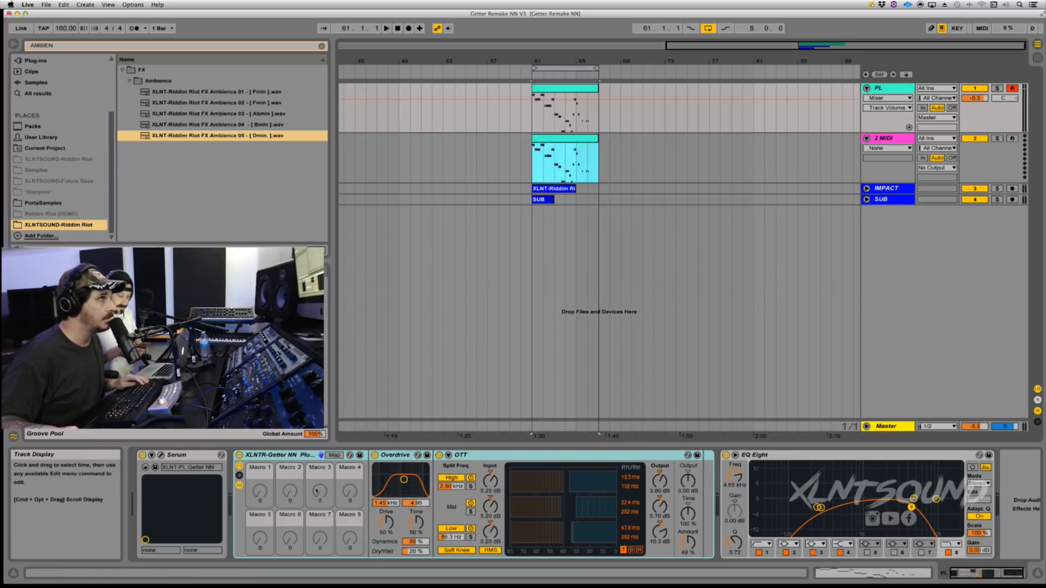
{"action": "left_click", "coordinate": [771, 165]}
{"action": "left_click", "coordinate": [212, 498]}
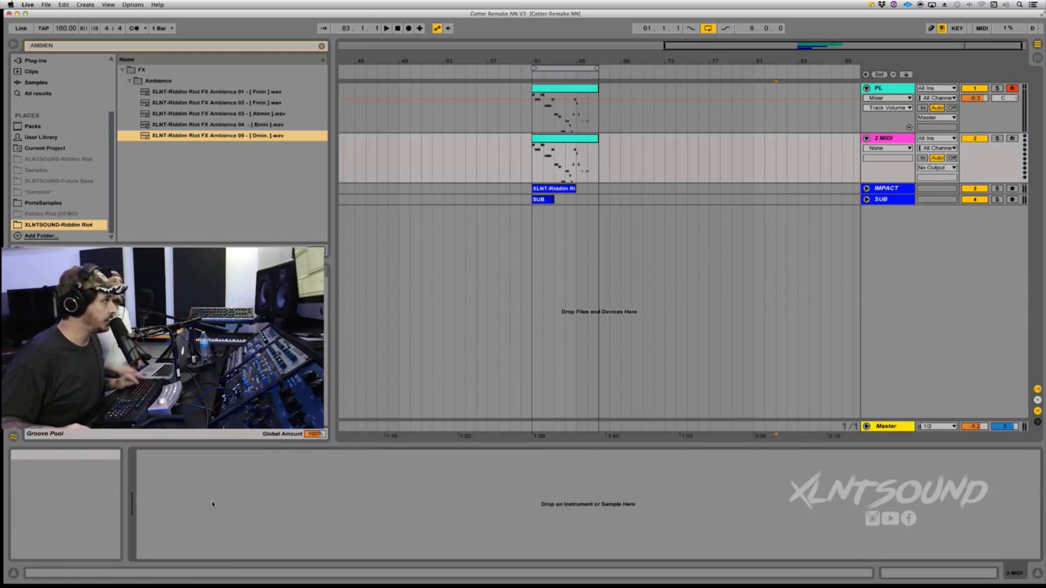
{"action": "key", "text": "super+v"}
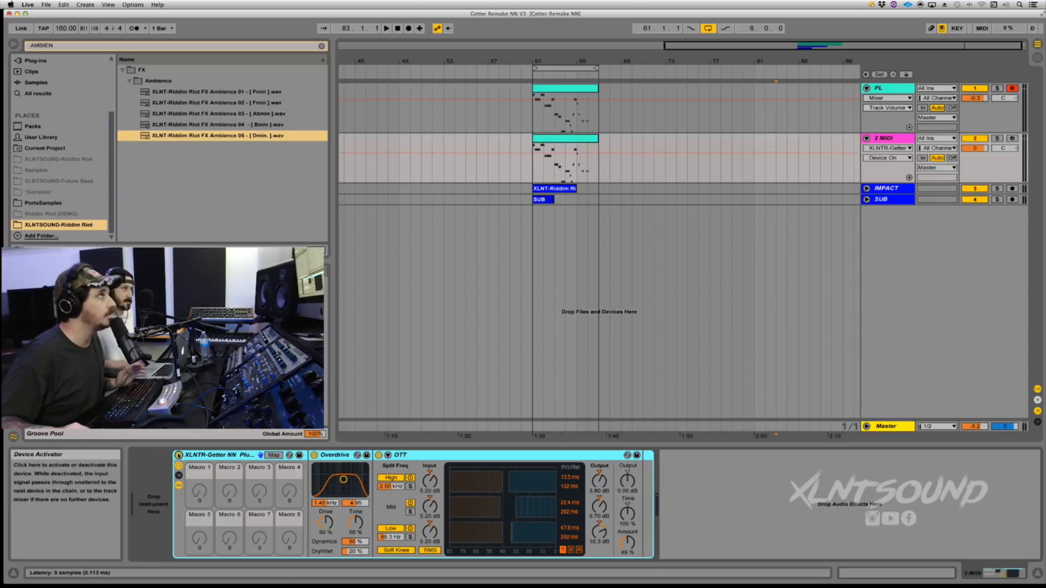
{"action": "left_click", "coordinate": [567, 158]}
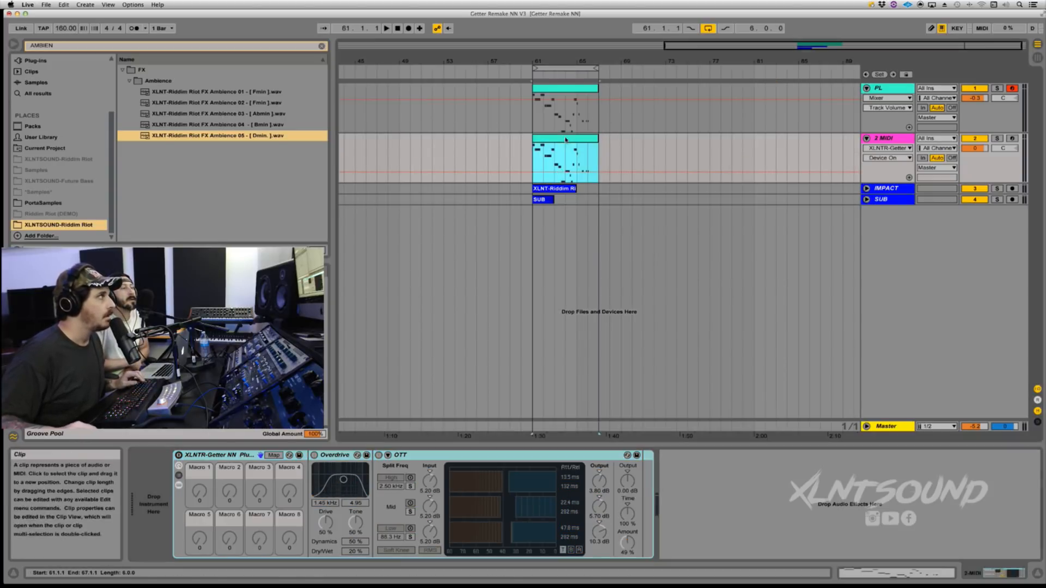
Step: Search the plug-ins for SERUM and load the Serum VST instrument onto the pink MIDI track
{"action": "left_click", "coordinate": [61, 48]}
{"action": "key", "text": "BackSpace"}
{"action": "key", "text": "BackSpace"}
{"action": "key", "text": "BackSpace"}
{"action": "key", "text": "BackSpace"}
{"action": "key", "text": "BackSpace"}
{"action": "key", "text": "BackSpace"}
{"action": "type", "text": "SERUM"}
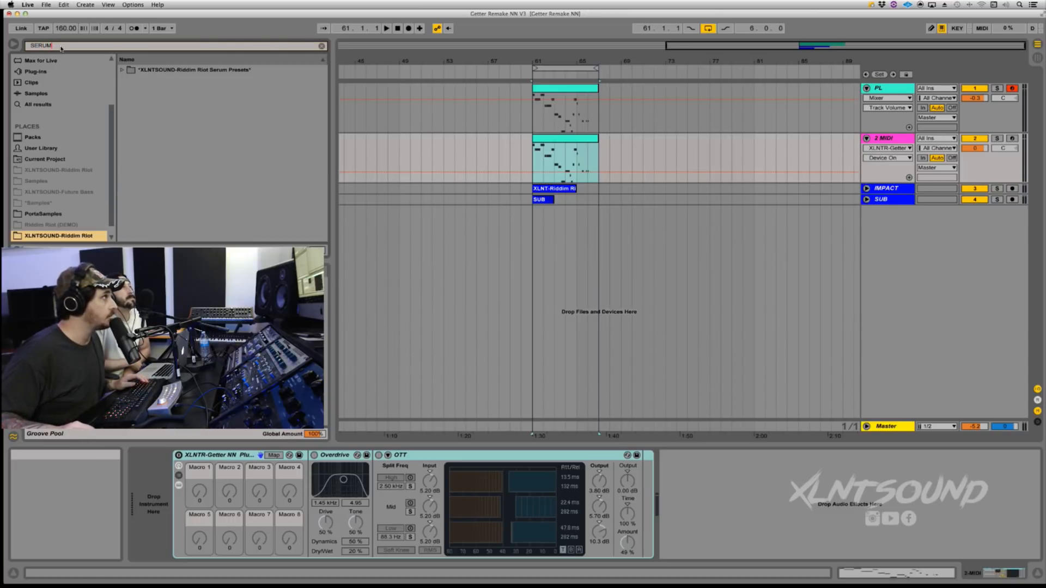
{"action": "left_click", "coordinate": [36, 104]}
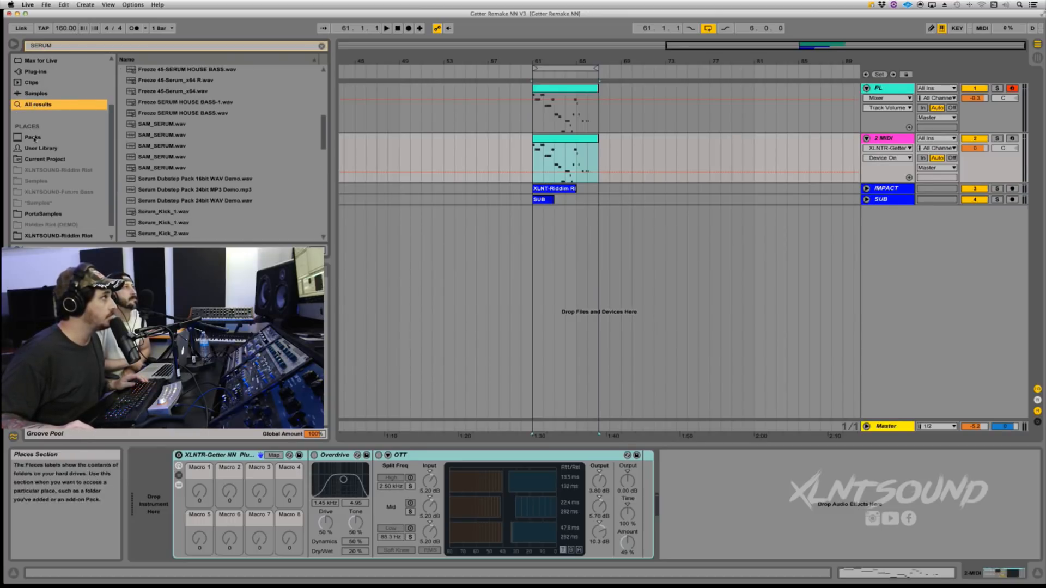
{"action": "left_click", "coordinate": [34, 72]}
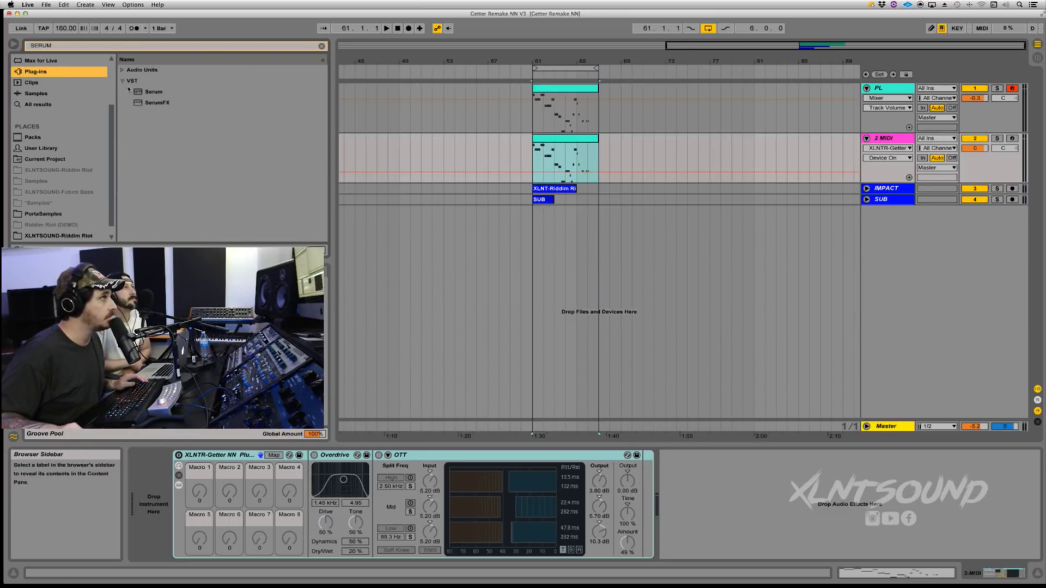
{"action": "left_click", "coordinate": [153, 91]}
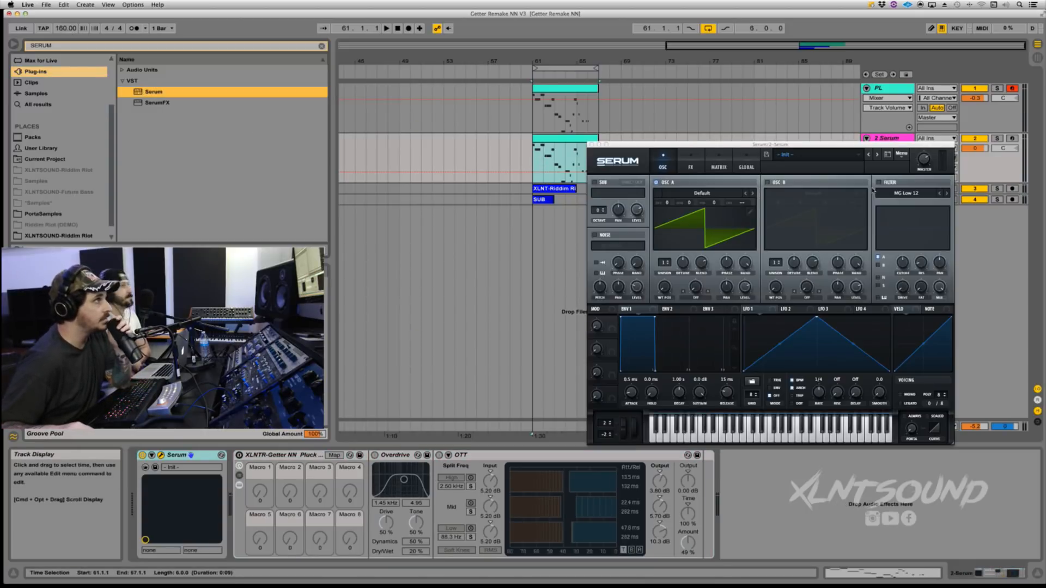
{"action": "left_click_drag", "start_coordinate": [641, 145], "coordinate": [667, 185]}
Step: Unfold the IMPACT track, open its sample clip and play the track soloed
{"action": "left_click", "coordinate": [546, 190]}
{"action": "left_click", "coordinate": [867, 188]}
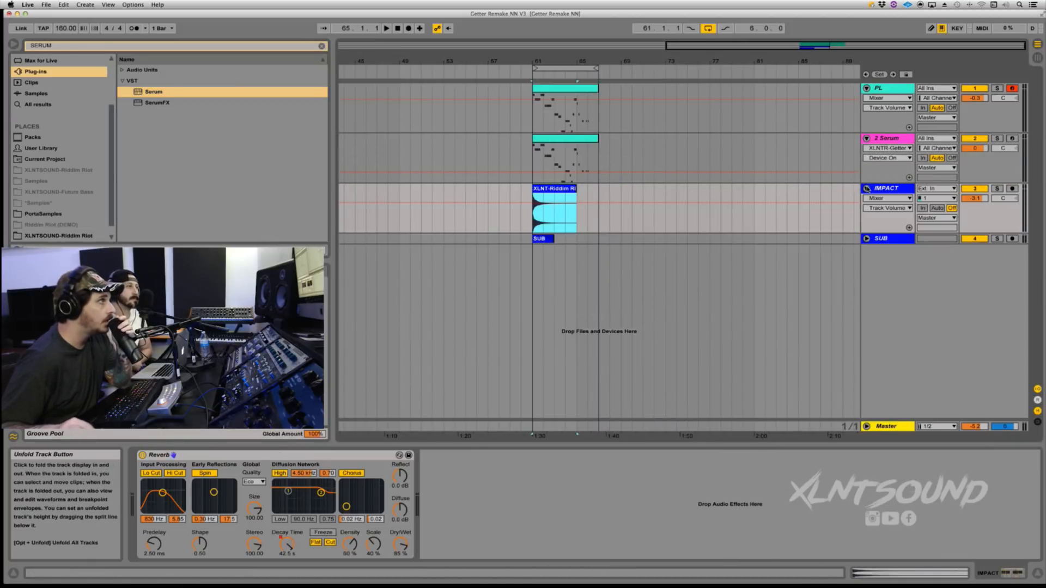
{"action": "double_click", "coordinate": [562, 189]}
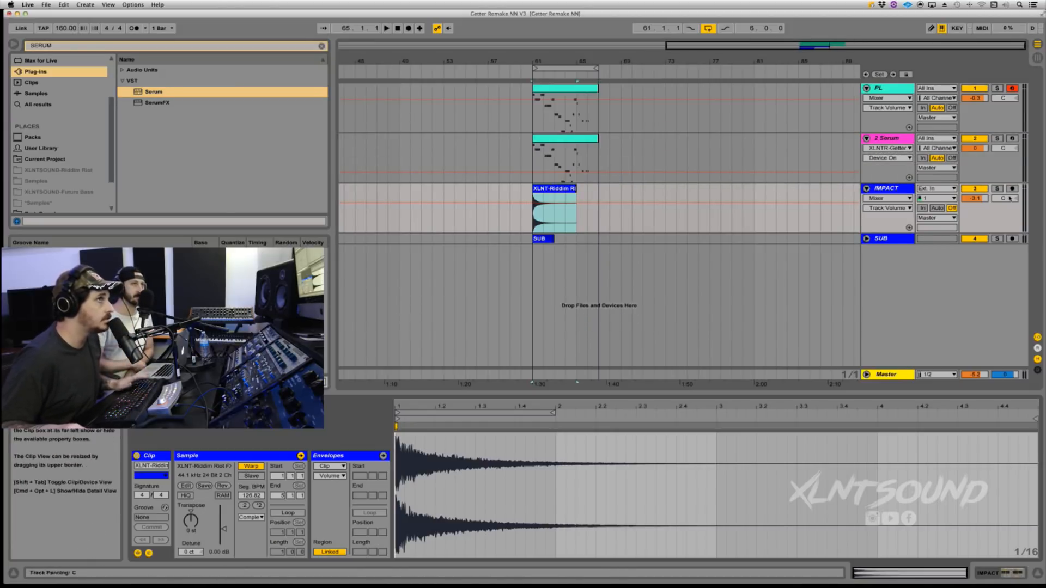
{"action": "left_click", "coordinate": [997, 189]}
{"action": "key", "text": "space"}
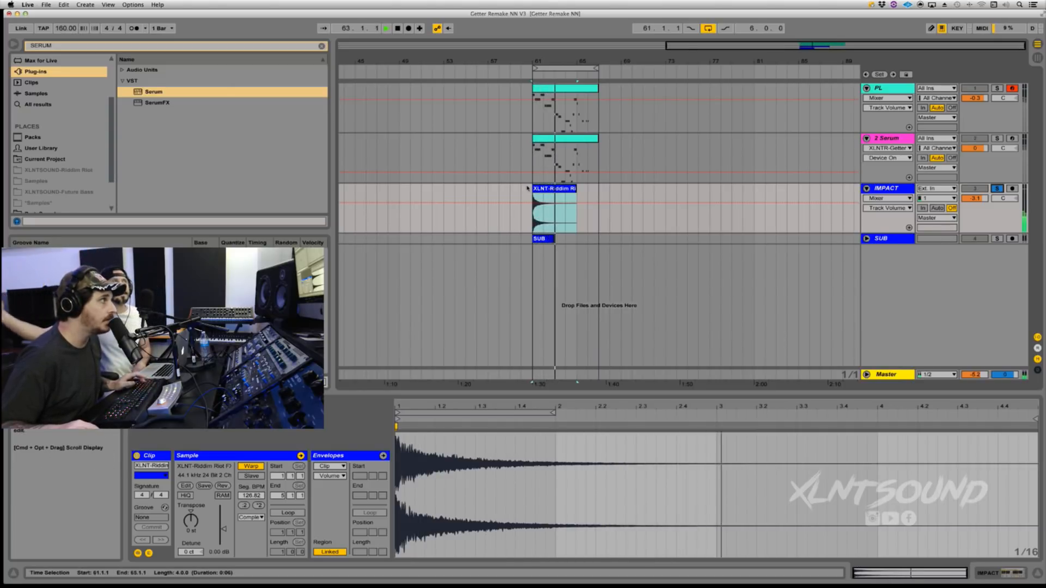
Step: Show the Reverb Decay Time automation on IMPACT and audition the track together with SUB before clearing the solos
{"action": "left_click", "coordinate": [544, 216]}
{"action": "key", "text": "shift+Tab"}
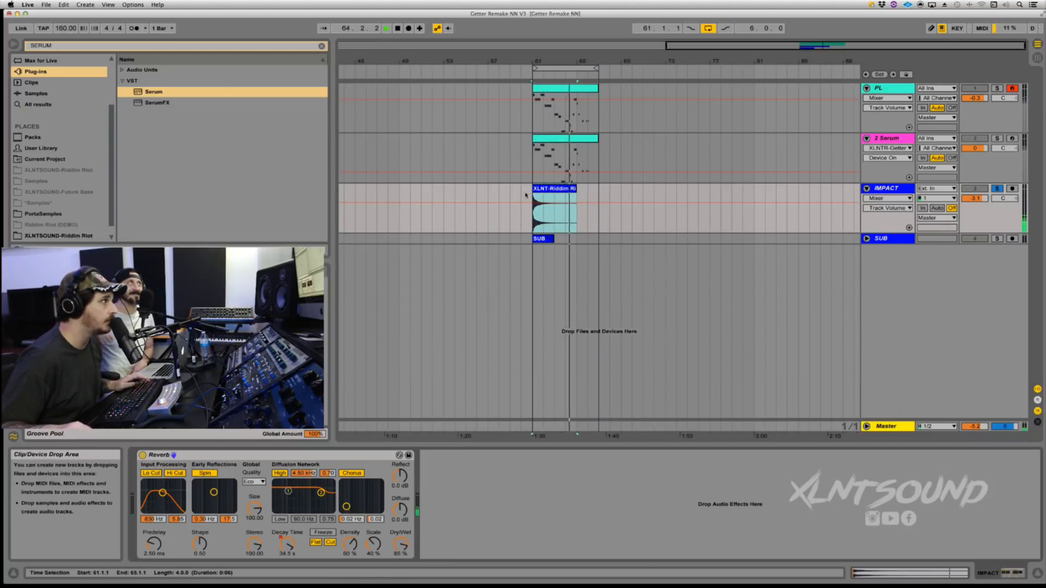
{"action": "left_click", "coordinate": [281, 545]}
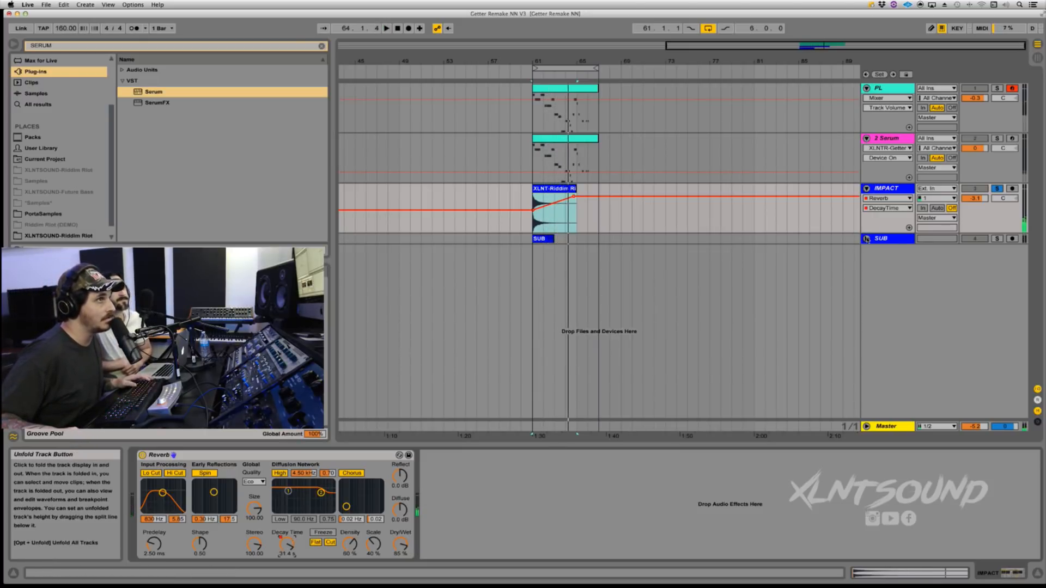
{"action": "left_click", "coordinate": [996, 240]}
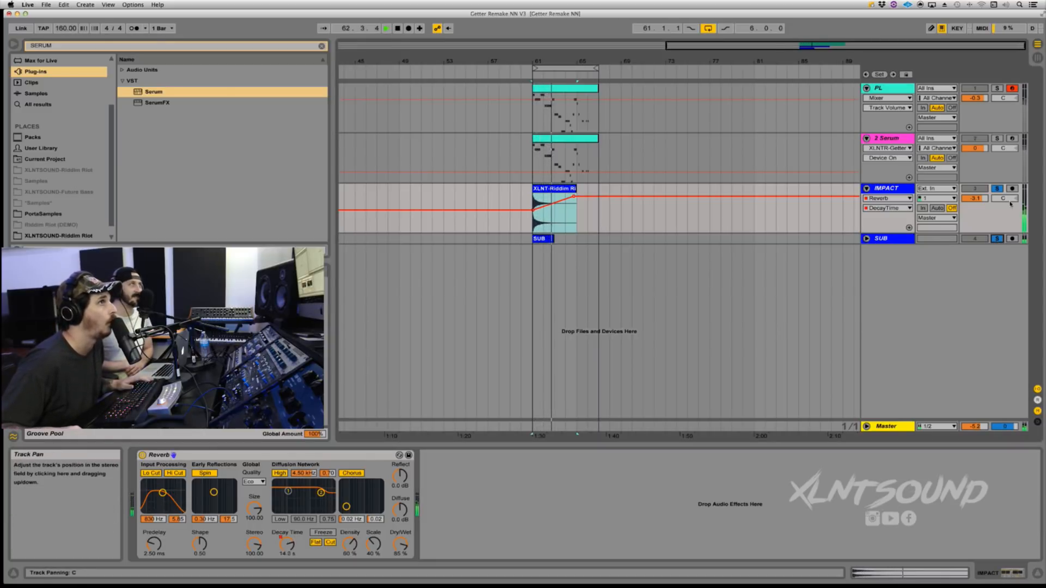
{"action": "left_click", "coordinate": [997, 190]}
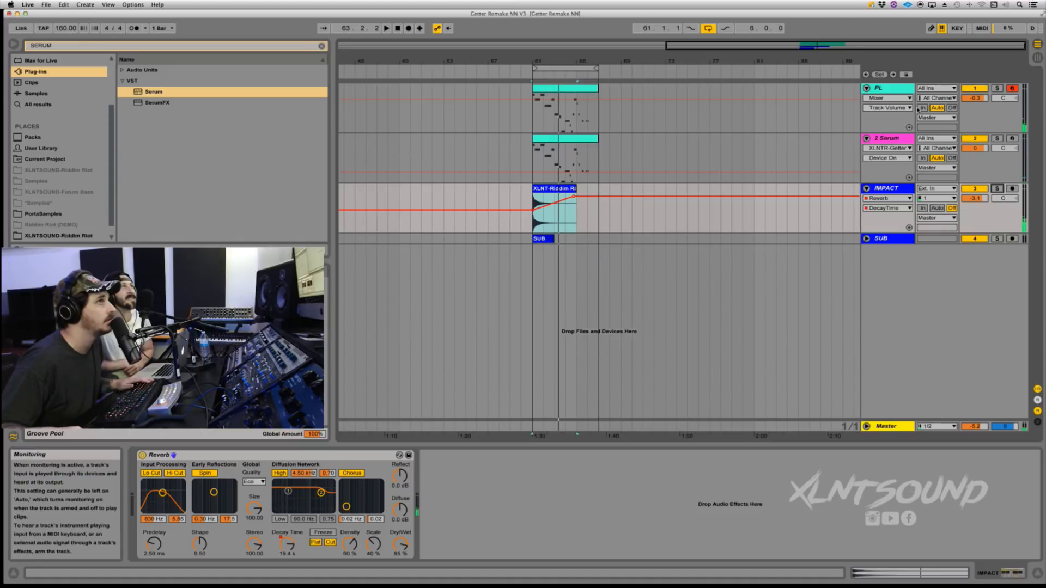
Step: Mute the PL track and select the MIDI clip on the Serum track, keeping that track active
{"action": "left_click", "coordinate": [977, 138]}
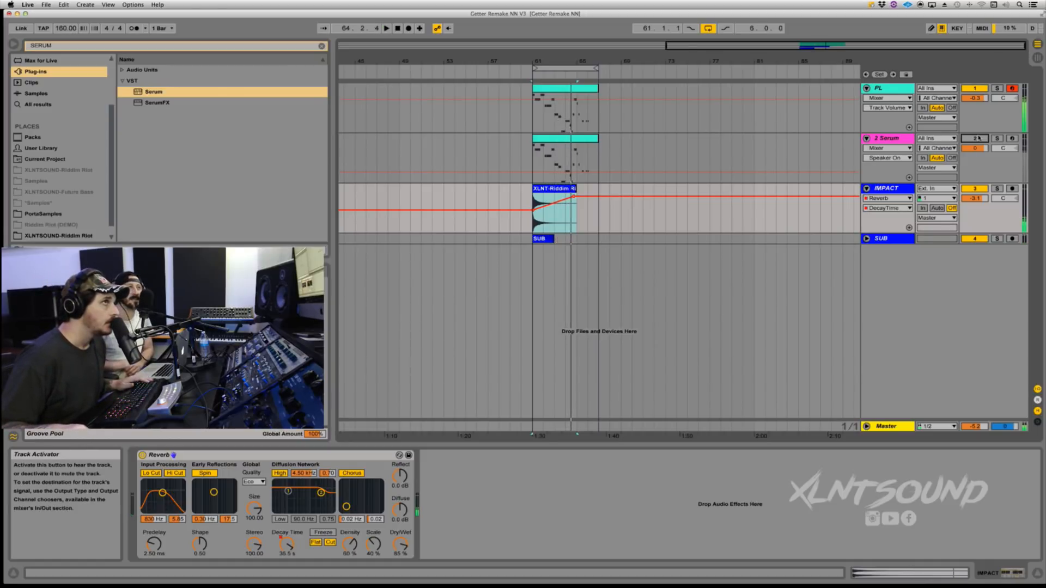
{"action": "left_click", "coordinate": [977, 138]}
{"action": "left_click", "coordinate": [977, 89]}
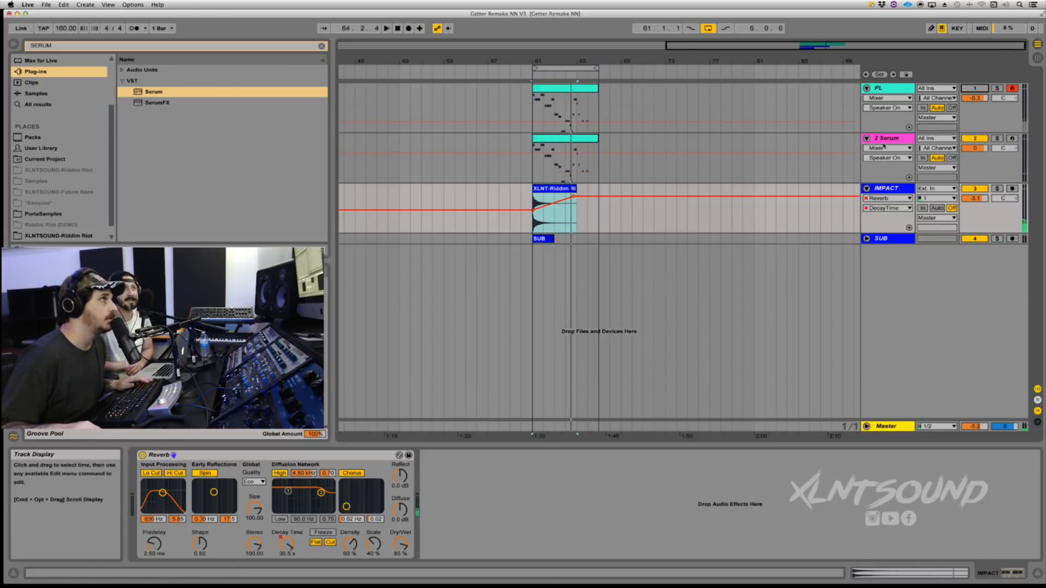
{"action": "left_click", "coordinate": [566, 136]}
{"action": "left_click", "coordinate": [539, 138]}
{"action": "key", "text": "space"}
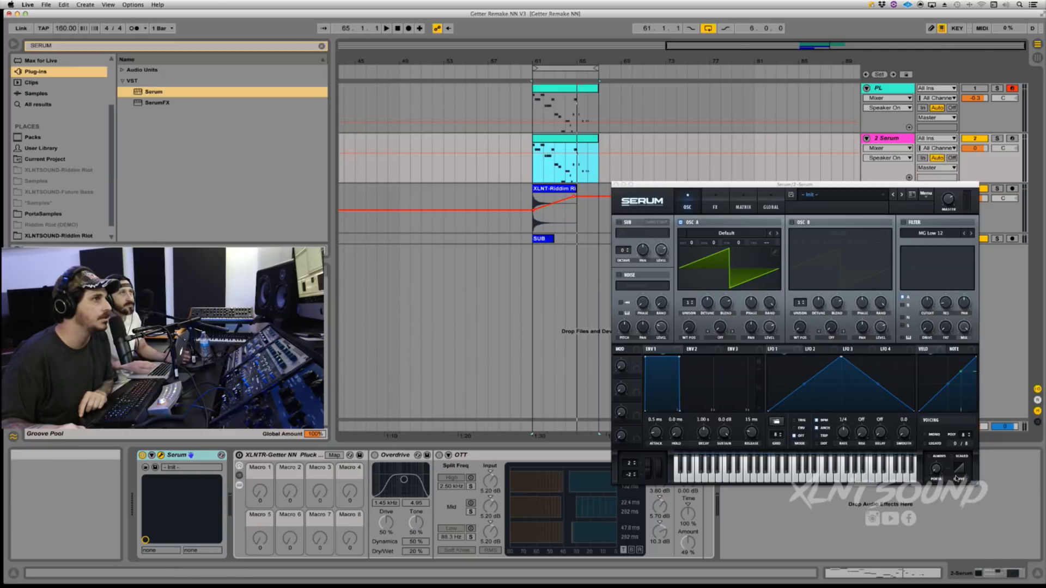
Step: Enlarge the Serum window and set oscillator A to the Analog wavetable Basic Shapes at its triangle wave position
{"action": "left_click_drag", "start_coordinate": [977, 485], "coordinate": [1028, 525]}
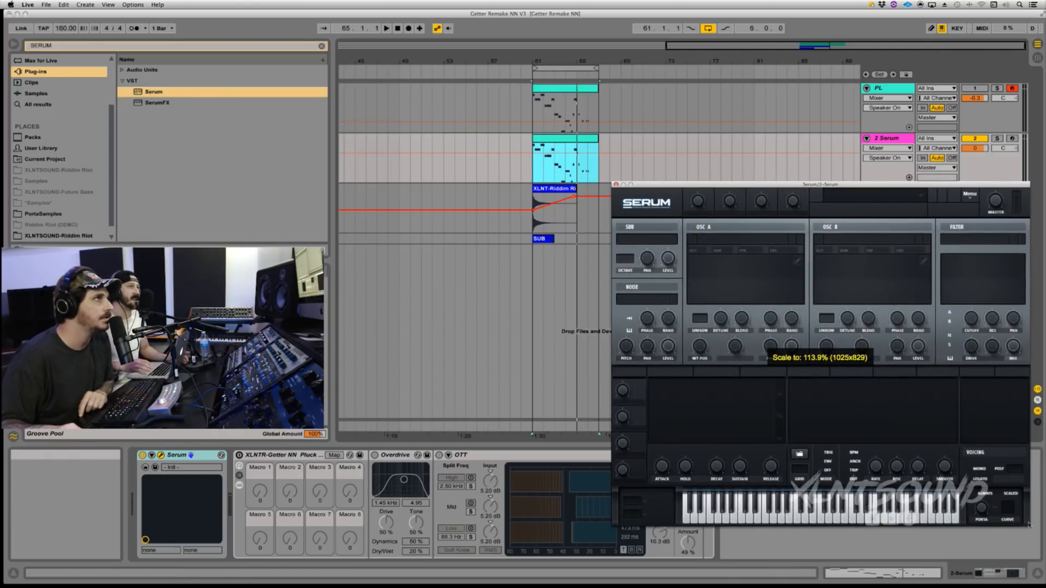
{"action": "left_click_drag", "start_coordinate": [789, 188], "coordinate": [778, 83]}
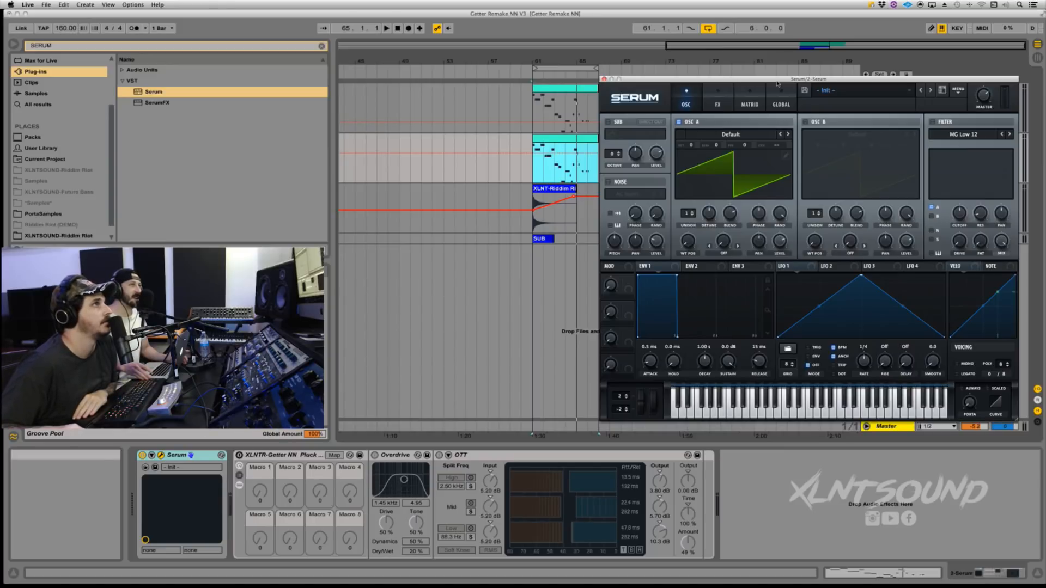
{"action": "left_click", "coordinate": [724, 134]}
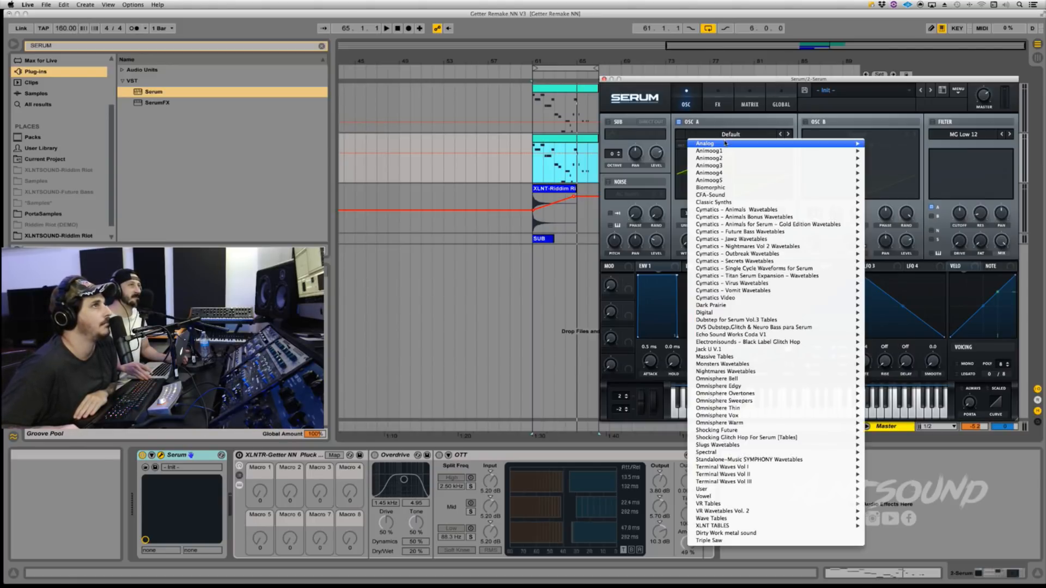
{"action": "mouse_move", "coordinate": [774, 144]}
{"action": "left_click", "coordinate": [906, 181]}
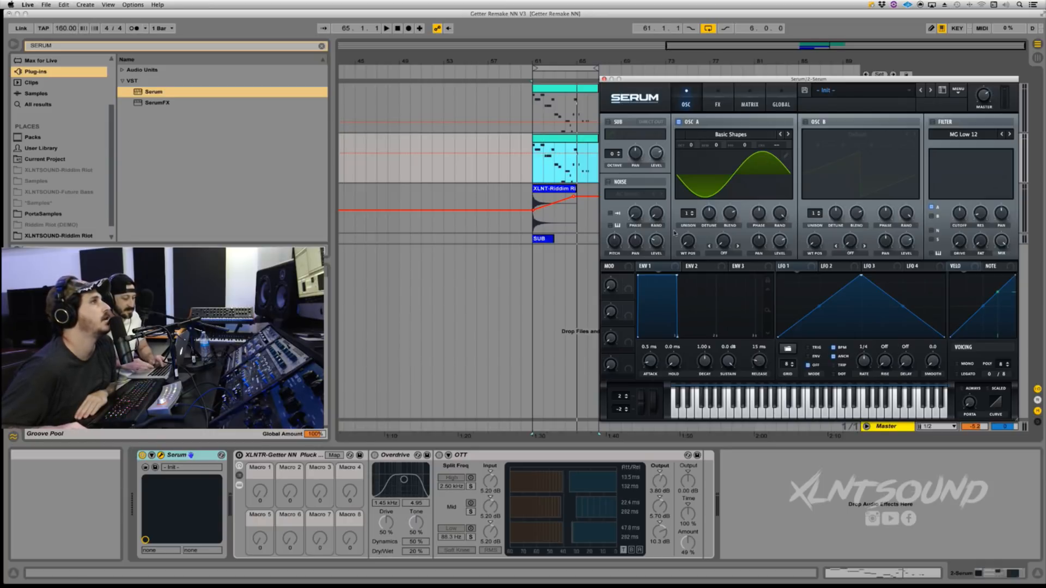
{"action": "left_click_drag", "start_coordinate": [688, 242], "coordinate": [691, 214]}
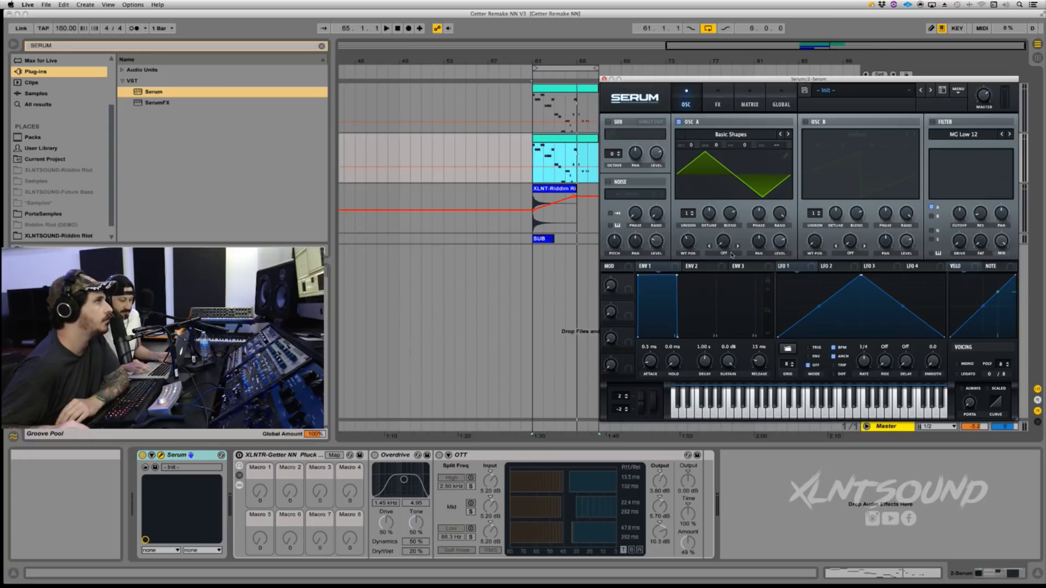
Step: Enable oscillator B with the Analog_BD_Sin wavetable, set its octave to +2 and turn its level all the way down
{"action": "left_click", "coordinate": [806, 122]}
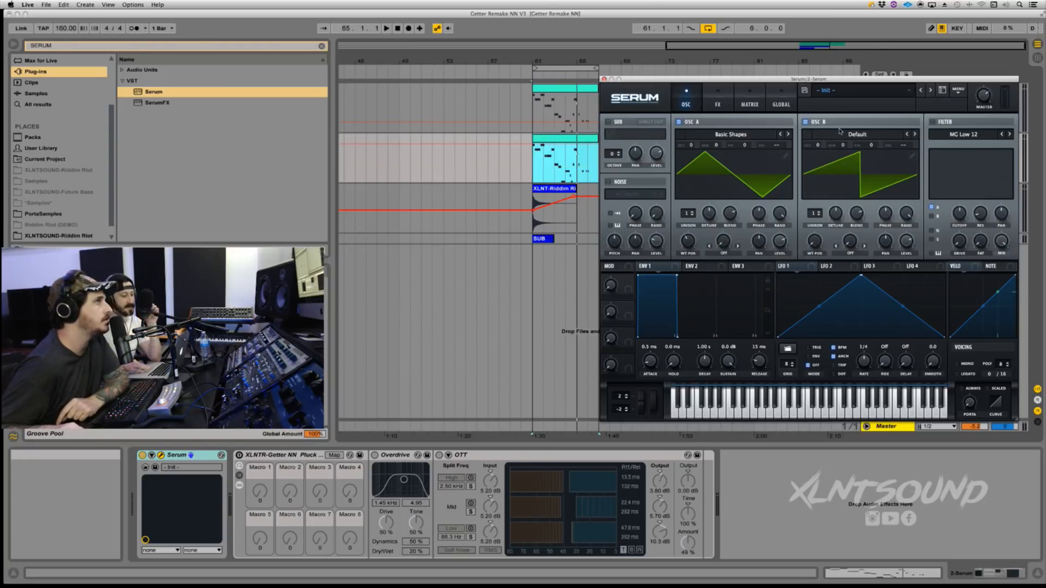
{"action": "left_click", "coordinate": [840, 133]}
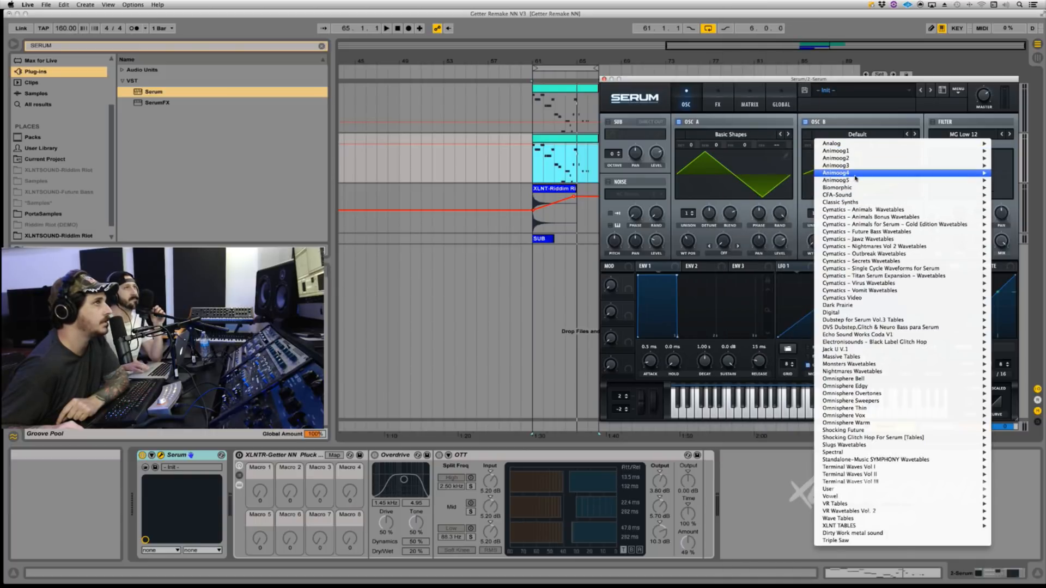
{"action": "mouse_move", "coordinate": [863, 217]}
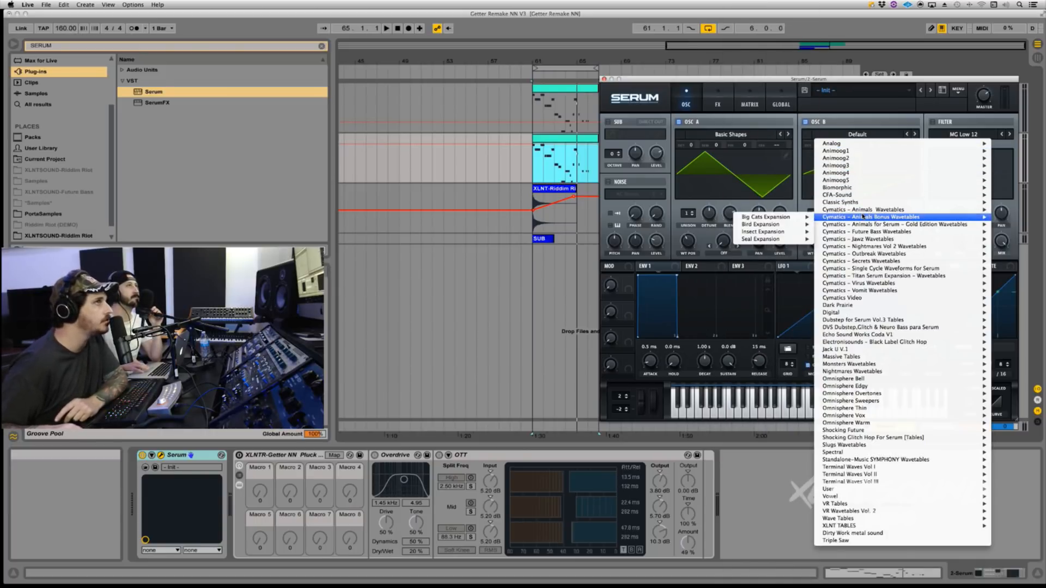
{"action": "mouse_move", "coordinate": [854, 146]}
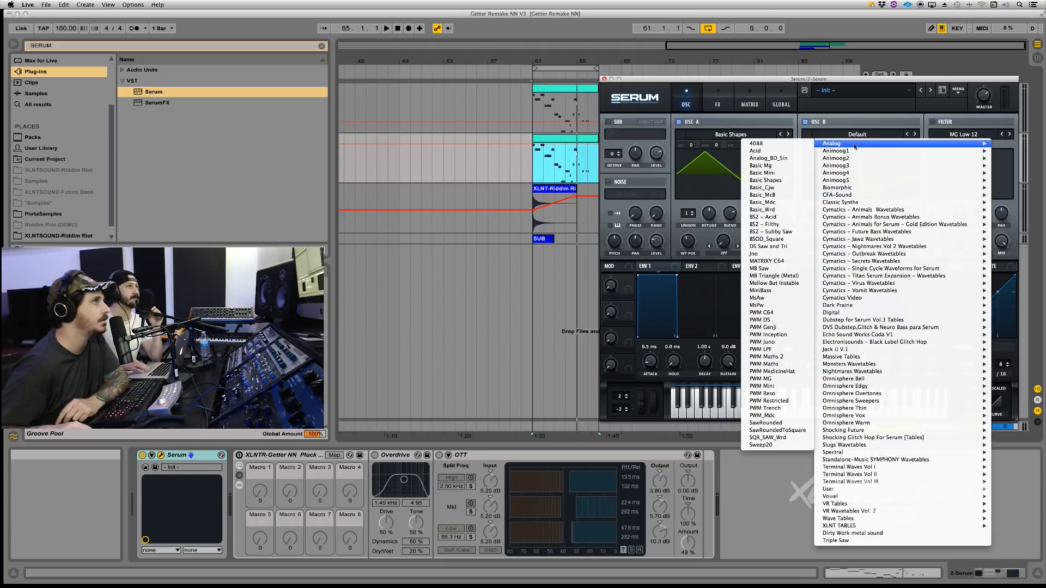
{"action": "left_click", "coordinate": [768, 158]}
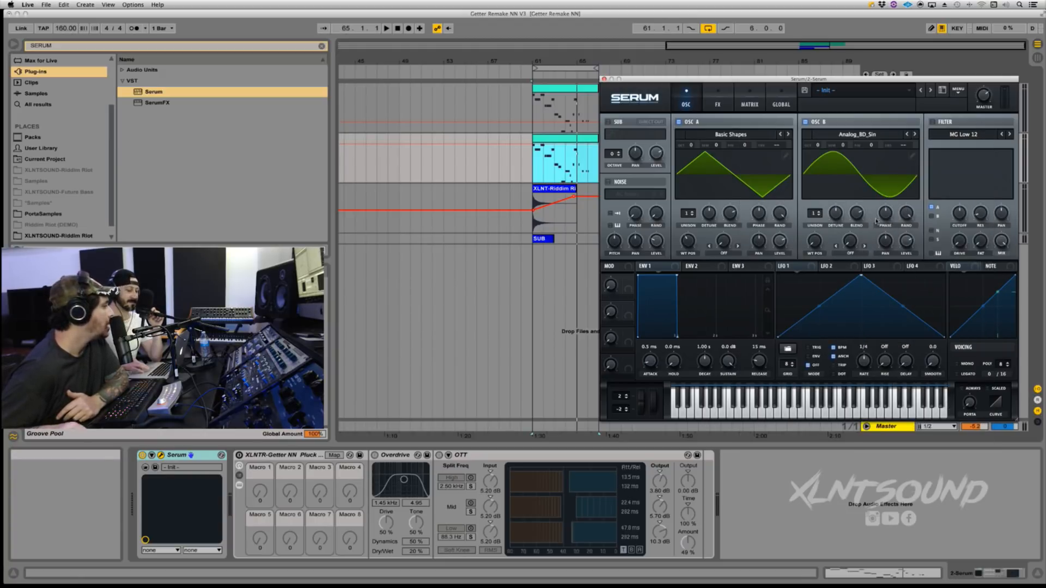
{"action": "left_click_drag", "start_coordinate": [817, 145], "coordinate": [817, 125]}
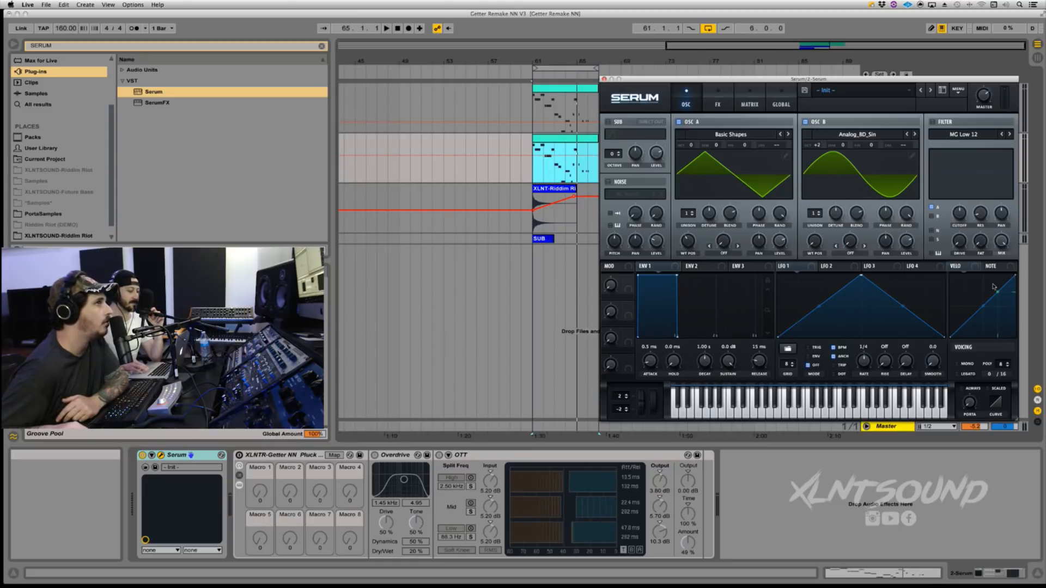
{"action": "left_click_drag", "start_coordinate": [908, 242], "coordinate": [891, 463]}
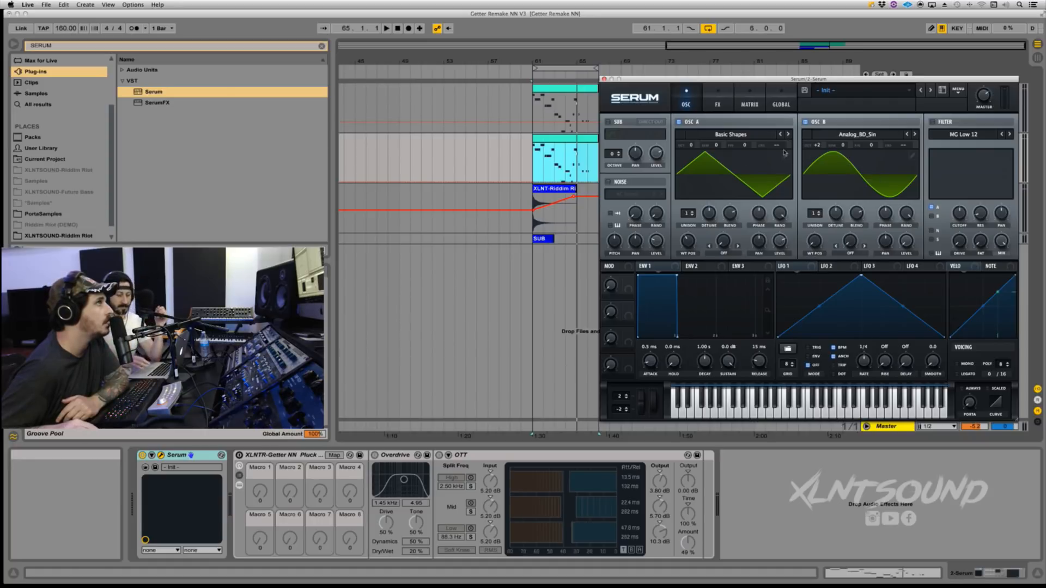
Step: Set oscillator A's warp mode to FM (from B), move the Serum window clear of the track controls, and audition the clip
{"action": "left_click", "coordinate": [724, 252]}
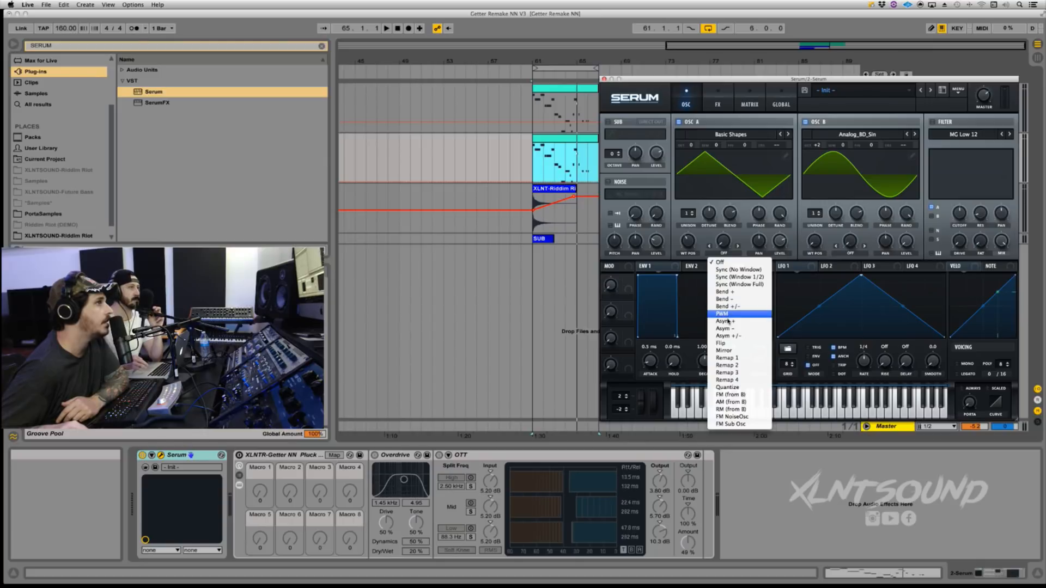
{"action": "left_click", "coordinate": [730, 395]}
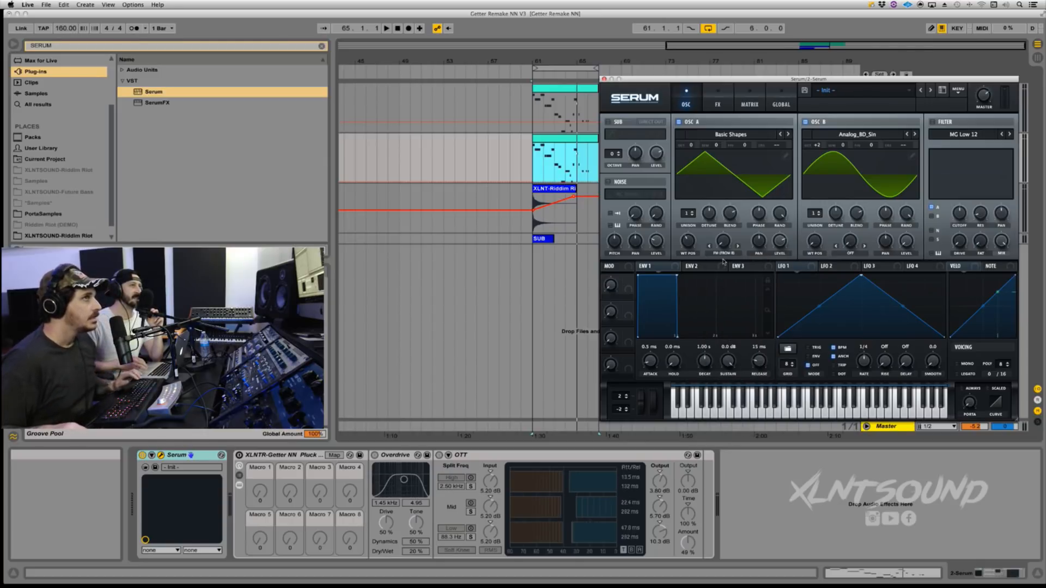
{"action": "left_click_drag", "start_coordinate": [811, 79], "coordinate": [740, 161]}
{"action": "key", "text": "space"}
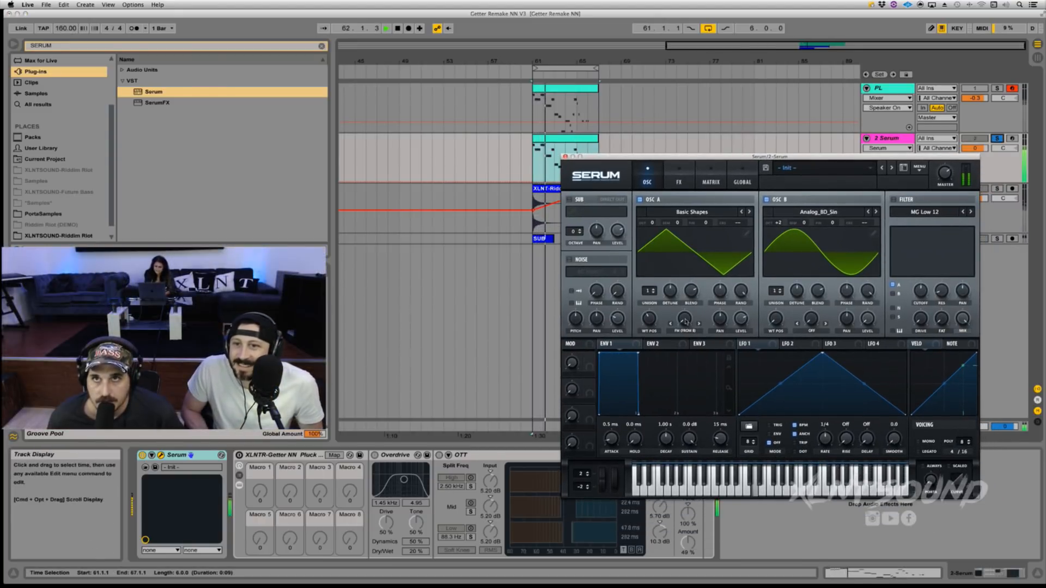
{"action": "key", "text": "space"}
Step: Raise oscillator A's FM warp amount and audition the clip with the added modulation
{"action": "left_click_drag", "start_coordinate": [685, 321], "coordinate": [685, 315]}
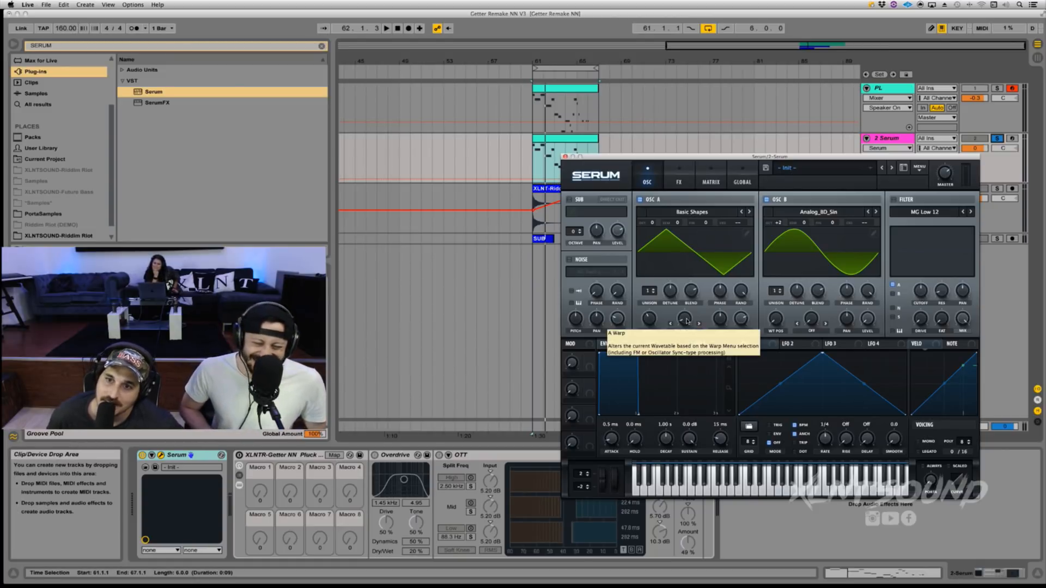
{"action": "left_click_drag", "start_coordinate": [687, 321], "coordinate": [687, 302]}
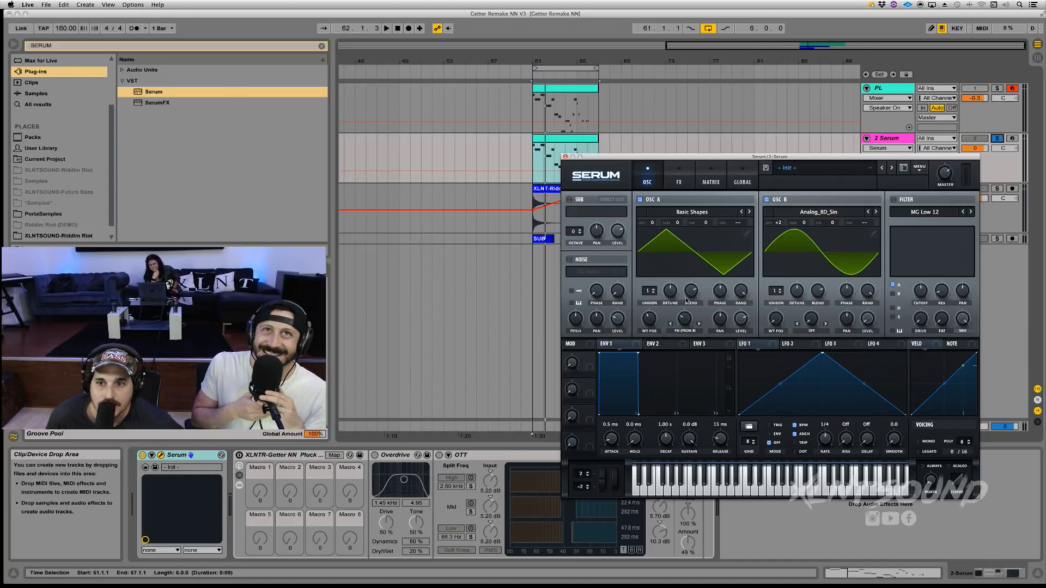
{"action": "mouse_move", "coordinate": [681, 322]}
{"action": "left_mouse_down"}
{"action": "mouse_move", "coordinate": [681, 334]}
{"action": "mouse_move", "coordinate": [681, 307]}
{"action": "left_mouse_up"}
{"action": "key", "text": "space"}
{"action": "key", "text": "space"}
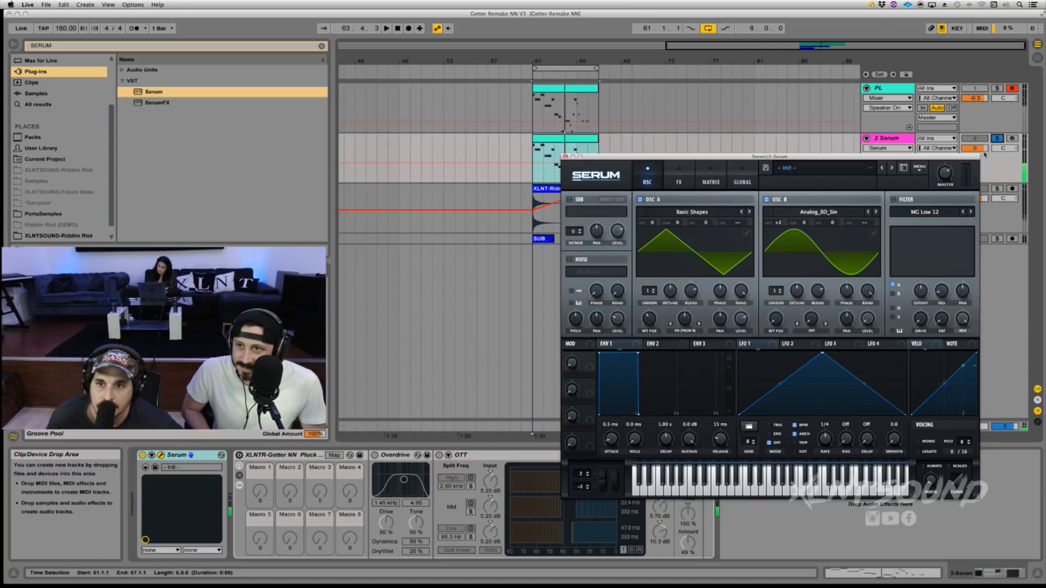
Step: Lower the Serum track's volume to -3.8 and adjust oscillator A's FM warp around 51% while auditioning
{"action": "left_click_drag", "start_coordinate": [973, 148], "coordinate": [973, 156]}
{"action": "left_click", "coordinate": [685, 318]}
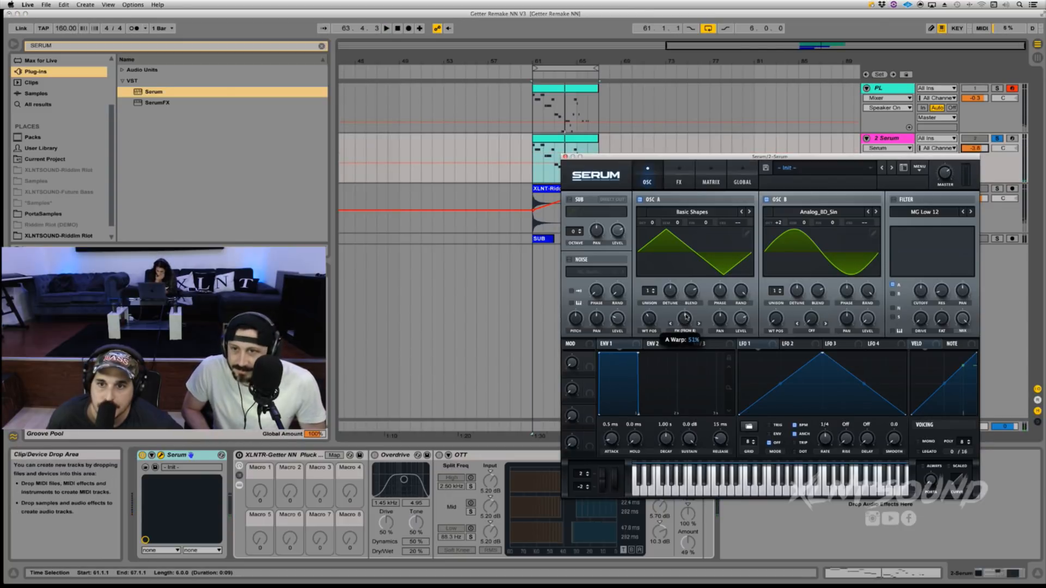
{"action": "key", "text": "space"}
{"action": "left_click_drag", "start_coordinate": [685, 317], "coordinate": [686, 324]}
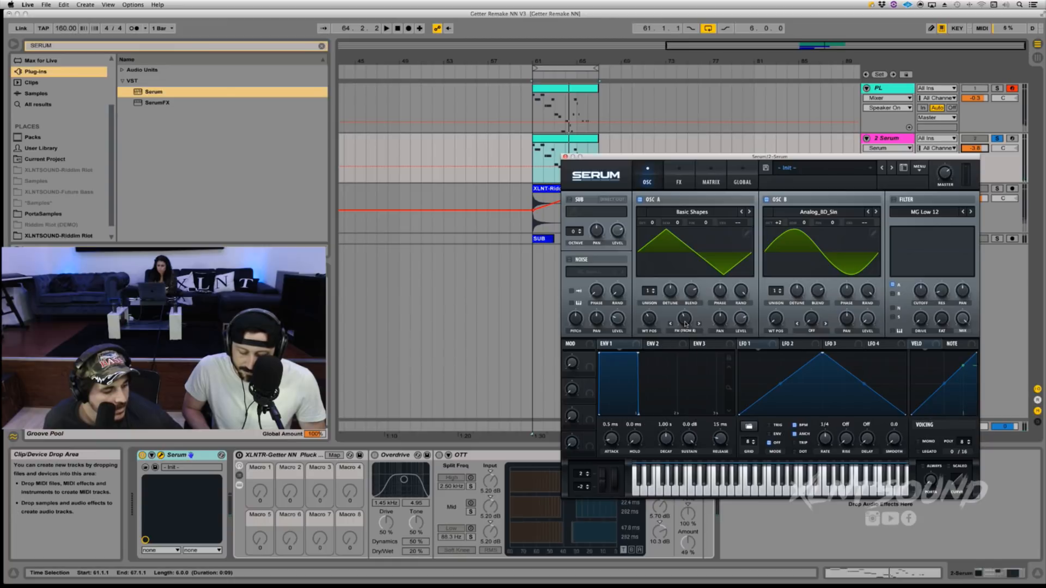
{"action": "left_click_drag", "start_coordinate": [685, 324], "coordinate": [684, 324]}
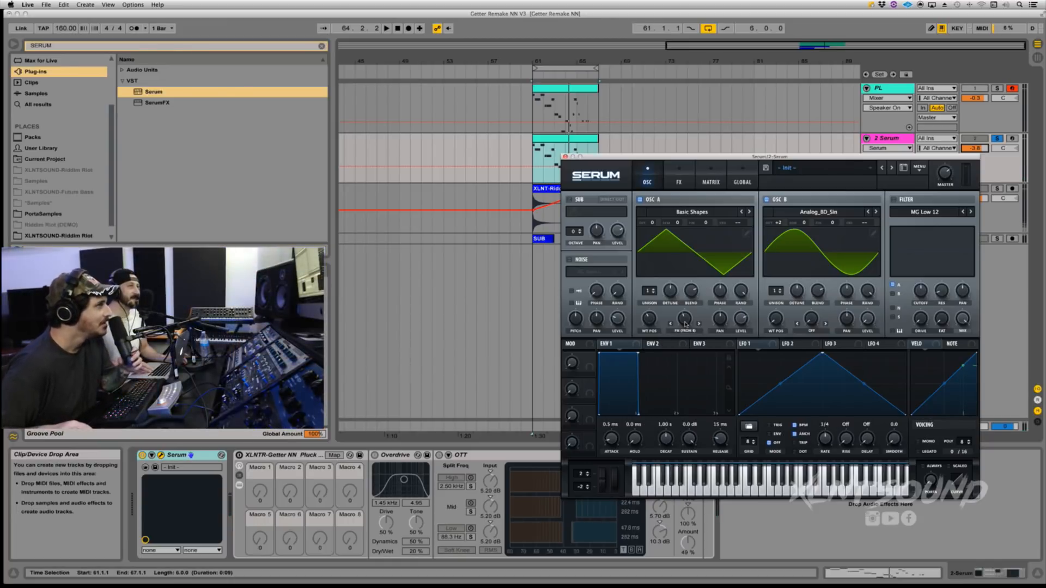
{"action": "mouse_move", "coordinate": [685, 324]}
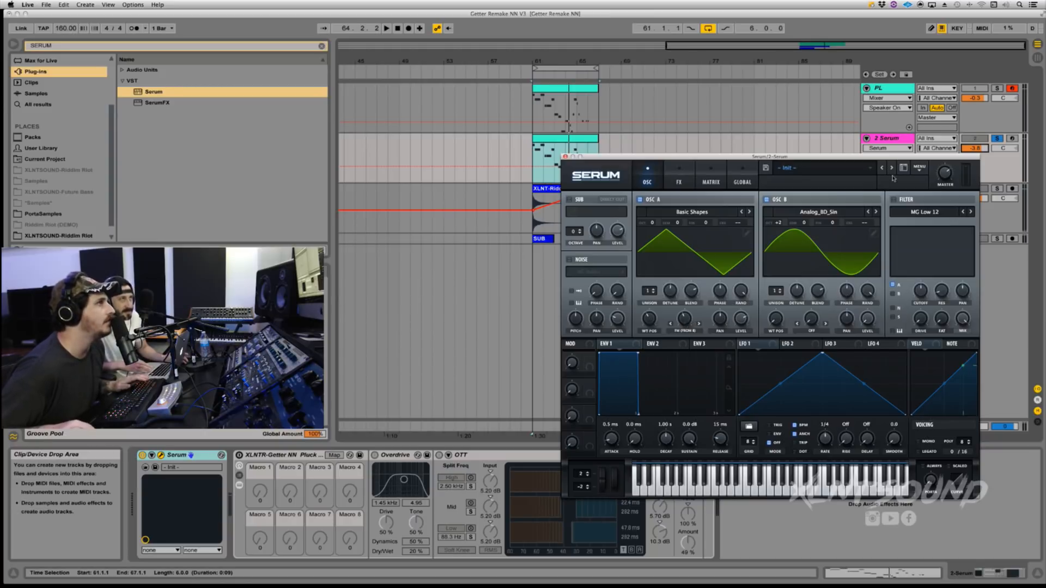
Step: Compare oscillator B's octave at +1 and +2, and try its semitones at -2 before resetting them to 0
{"action": "left_click", "coordinate": [778, 225]}
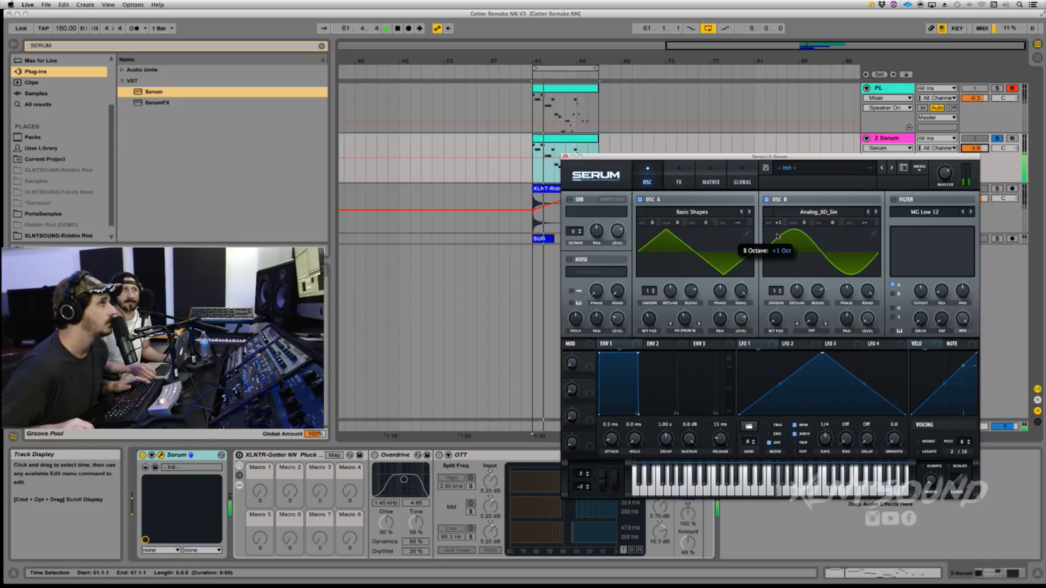
{"action": "mouse_move", "coordinate": [777, 235]}
{"action": "left_mouse_down"}
{"action": "mouse_move", "coordinate": [775, 282]}
{"action": "mouse_move", "coordinate": [776, 219]}
{"action": "left_mouse_up"}
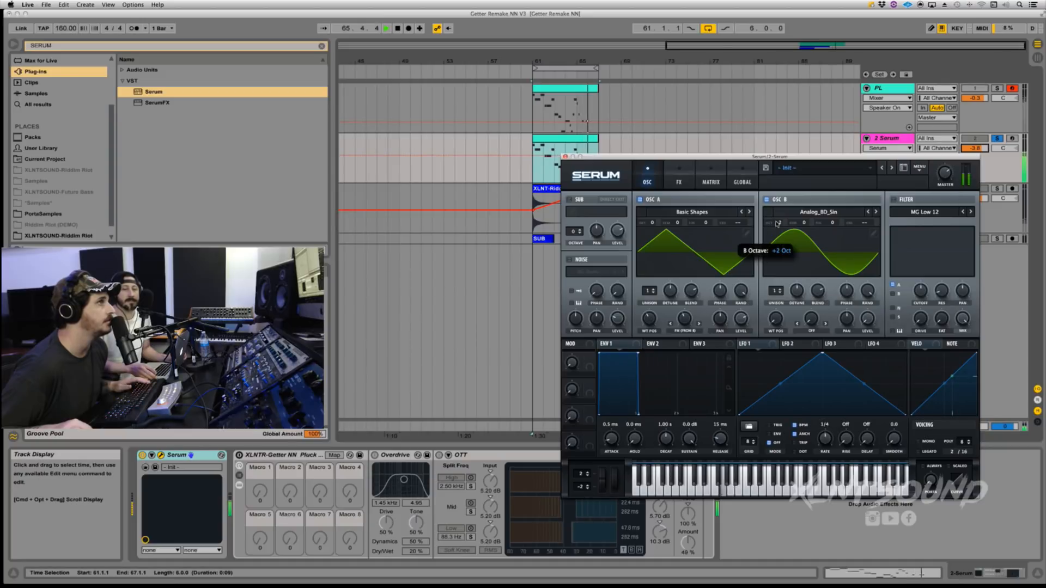
{"action": "left_click_drag", "start_coordinate": [805, 224], "coordinate": [800, 230]}
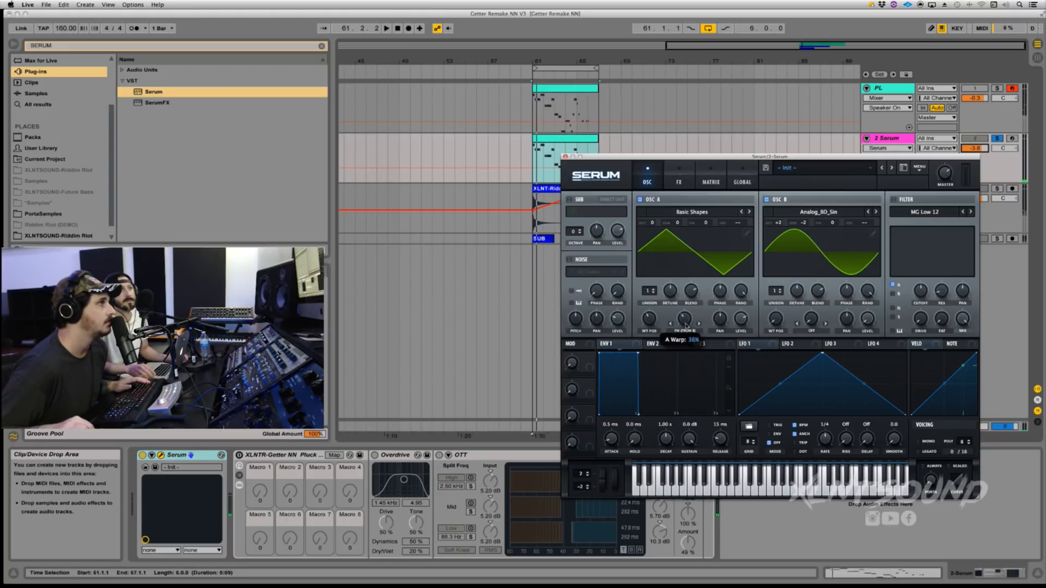
{"action": "left_click_drag", "start_coordinate": [686, 325], "coordinate": [686, 334]}
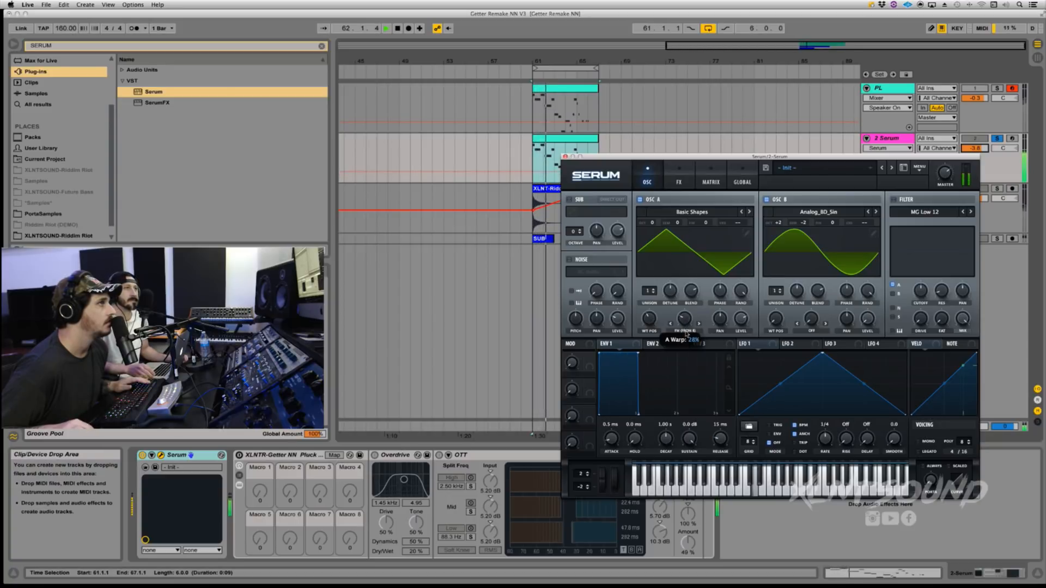
{"action": "double_click", "coordinate": [808, 223]}
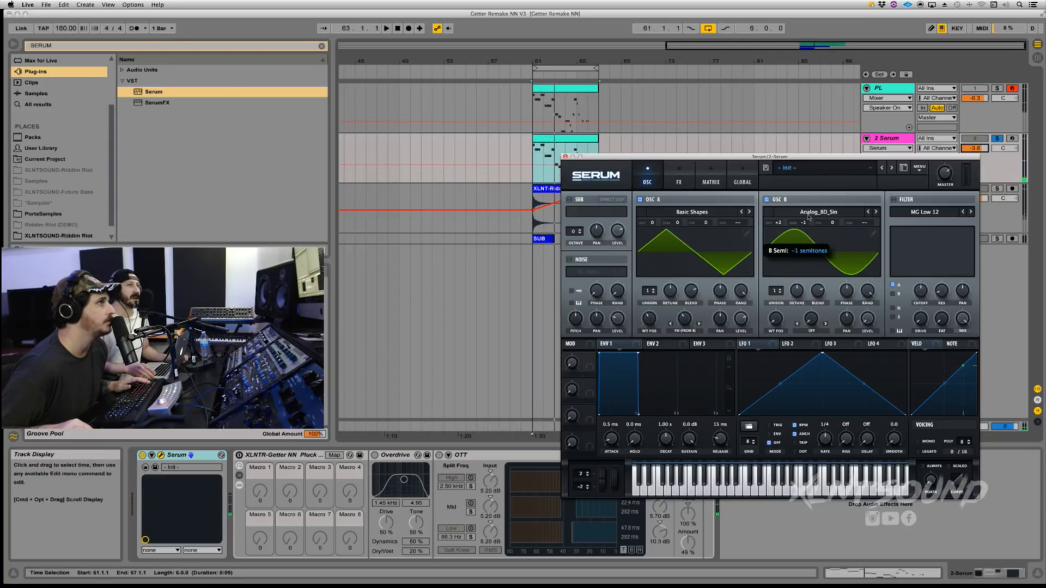
{"action": "left_click", "coordinate": [687, 325]}
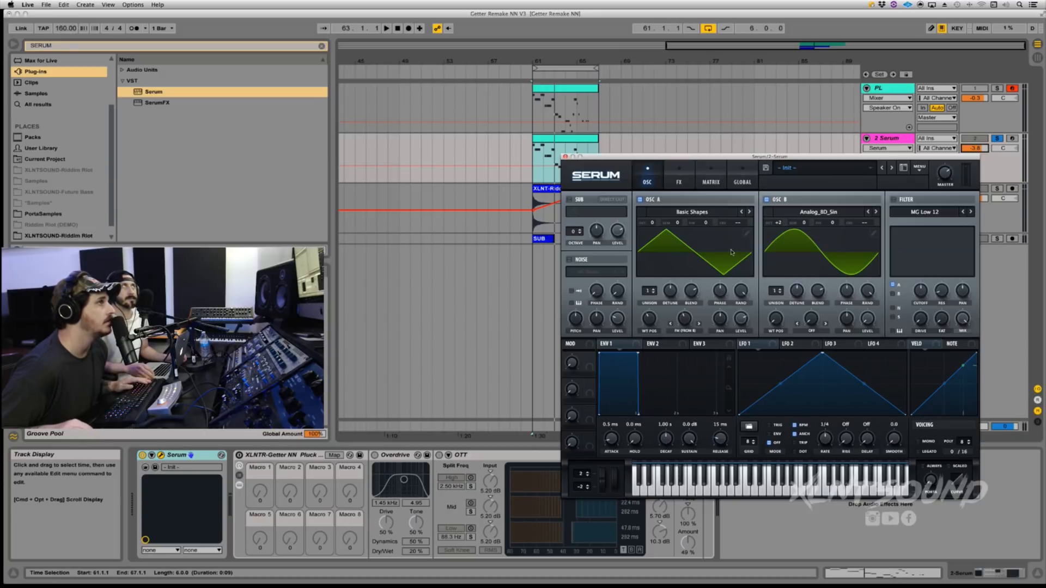
Step: Audition oscillator B at a lower octave with oscillator A's warp around 42%, and return oscillator B's octave to +2
{"action": "left_click_drag", "start_coordinate": [777, 224], "coordinate": [779, 243]}
{"action": "key", "text": "space"}
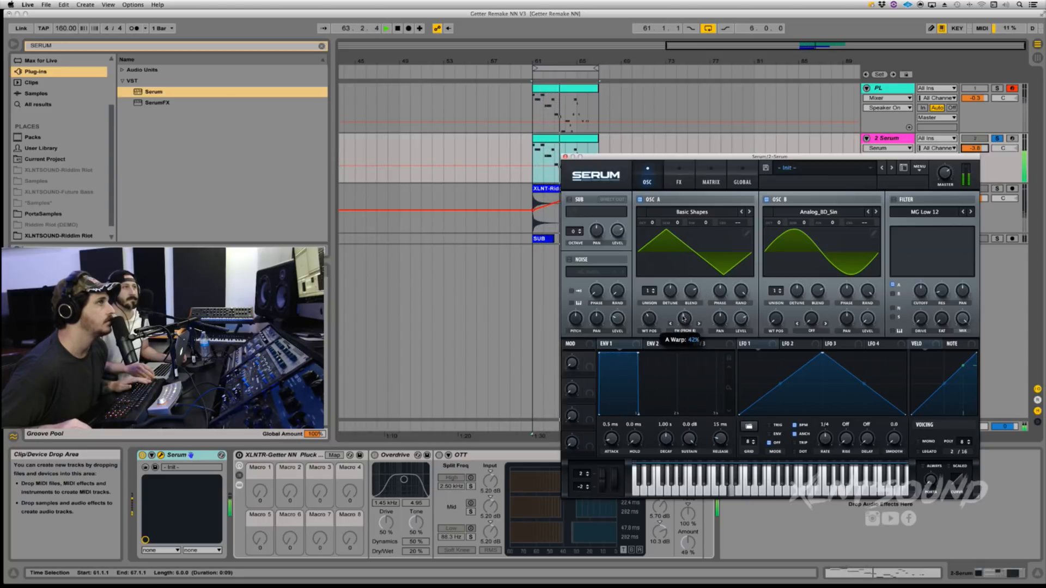
{"action": "key", "text": "space"}
{"action": "left_click_drag", "start_coordinate": [779, 226], "coordinate": [781, 211]}
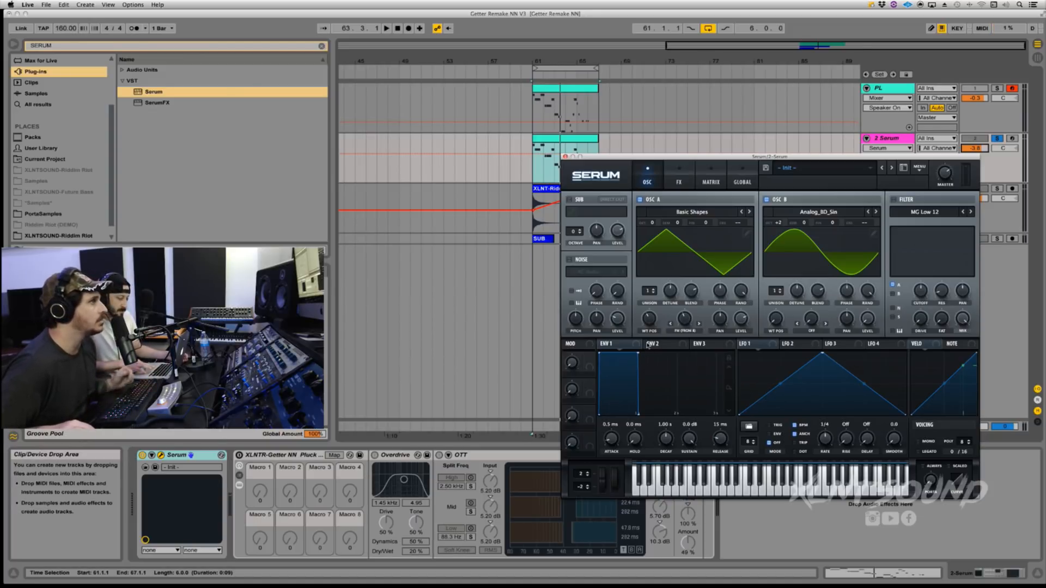
Step: Shape ENV 1 as a pluck with 502 ms decay, minimum sustain and 1.19 s release, and audition it
{"action": "left_click_drag", "start_coordinate": [636, 355], "coordinate": [612, 474]}
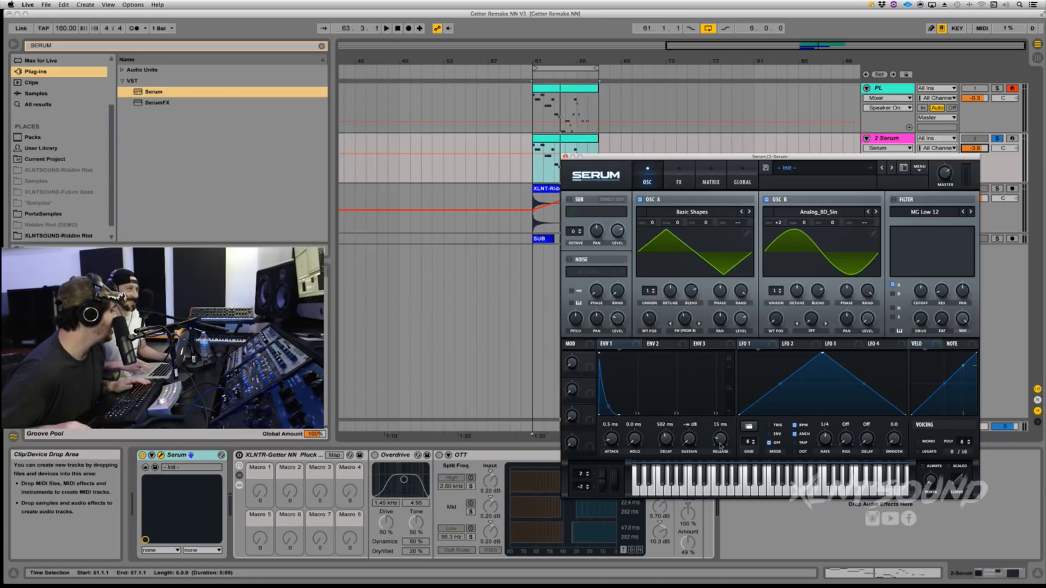
{"action": "left_click_drag", "start_coordinate": [717, 440], "coordinate": [718, 415]}
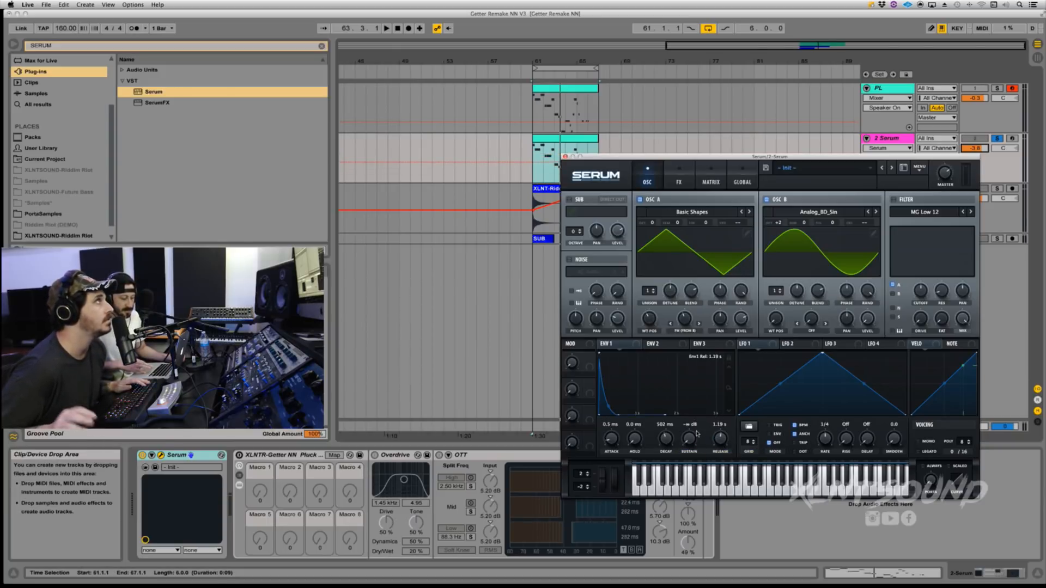
{"action": "key", "text": "space"}
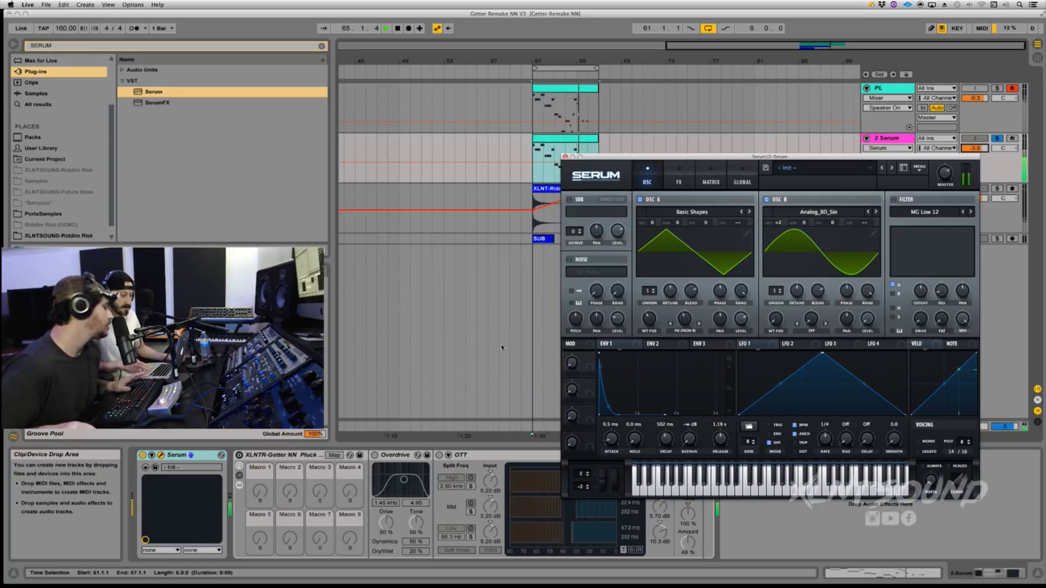
{"action": "key", "text": "space"}
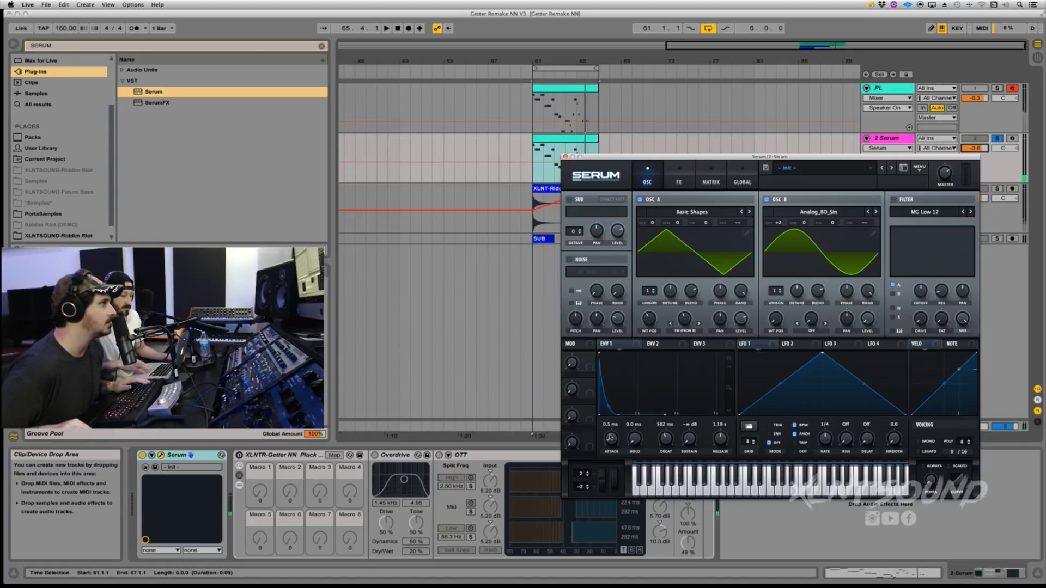
Step: Set ENV 1's attack to 20 ms while auditioning the clip
{"action": "left_click_drag", "start_coordinate": [610, 438], "coordinate": [610, 428]}
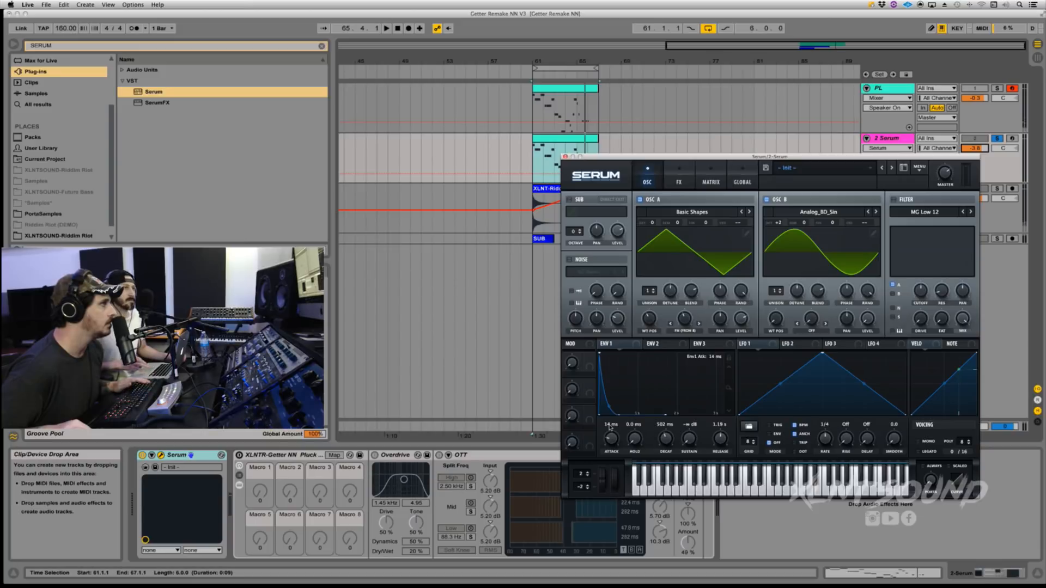
{"action": "key", "text": "space"}
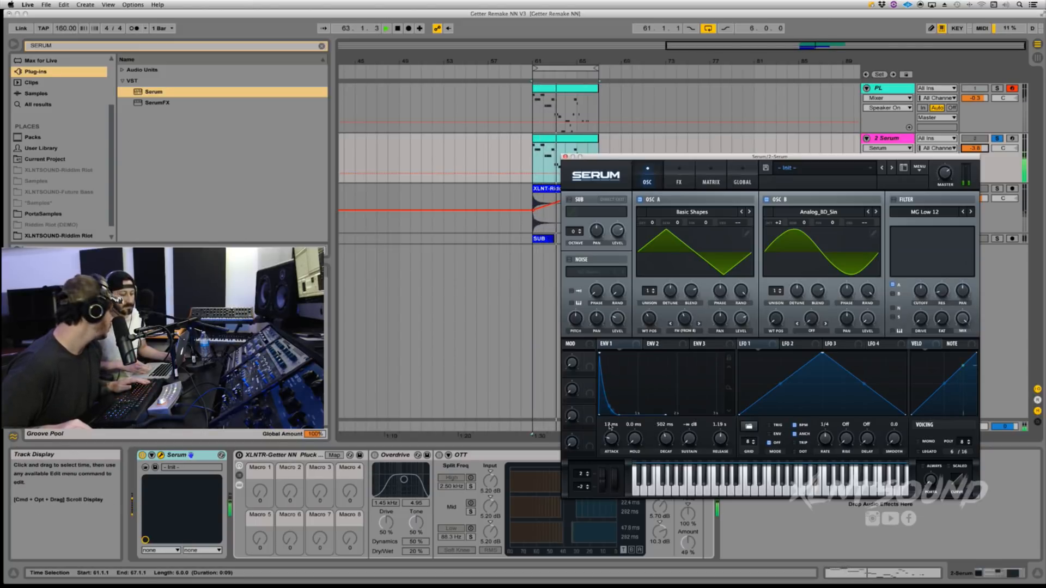
{"action": "left_click_drag", "start_coordinate": [611, 427], "coordinate": [610, 427]}
{"action": "key", "text": "space"}
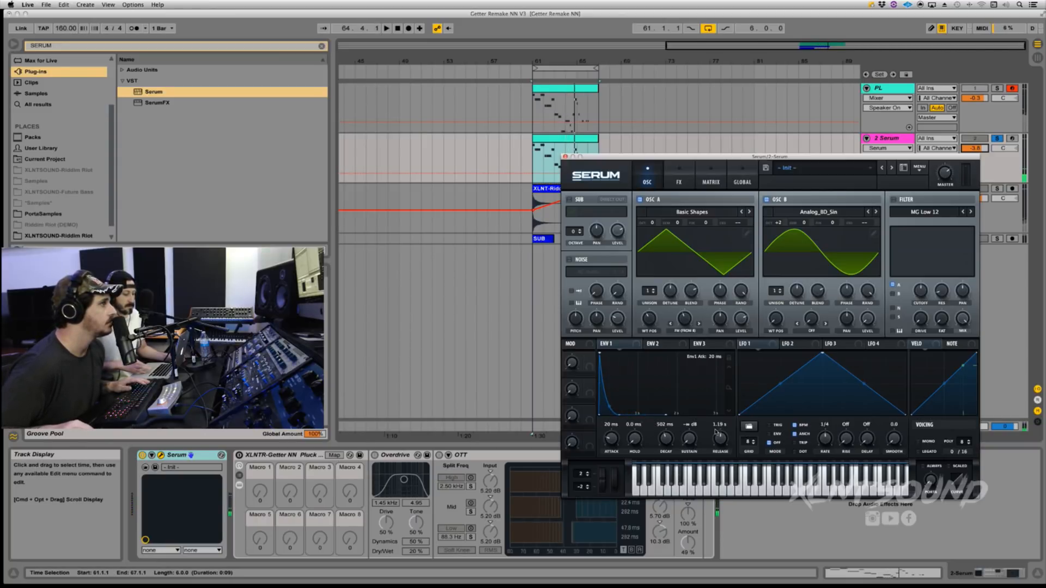
{"action": "key", "text": "space"}
{"action": "key", "text": "space"}
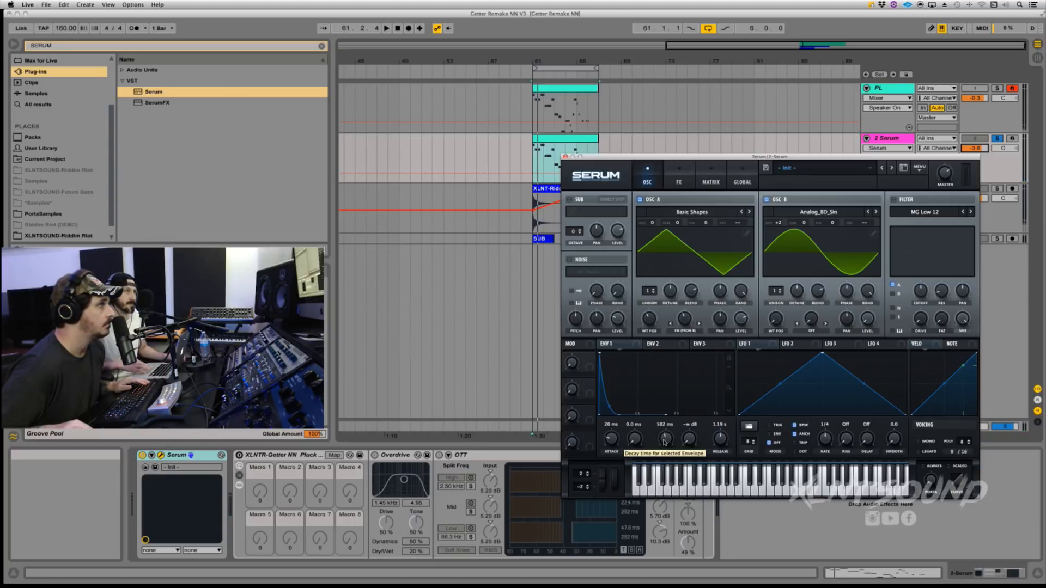
Step: Shorten ENV 1's decay to 388 ms while auditioning the clip
{"action": "left_click_drag", "start_coordinate": [664, 442], "coordinate": [664, 444]}
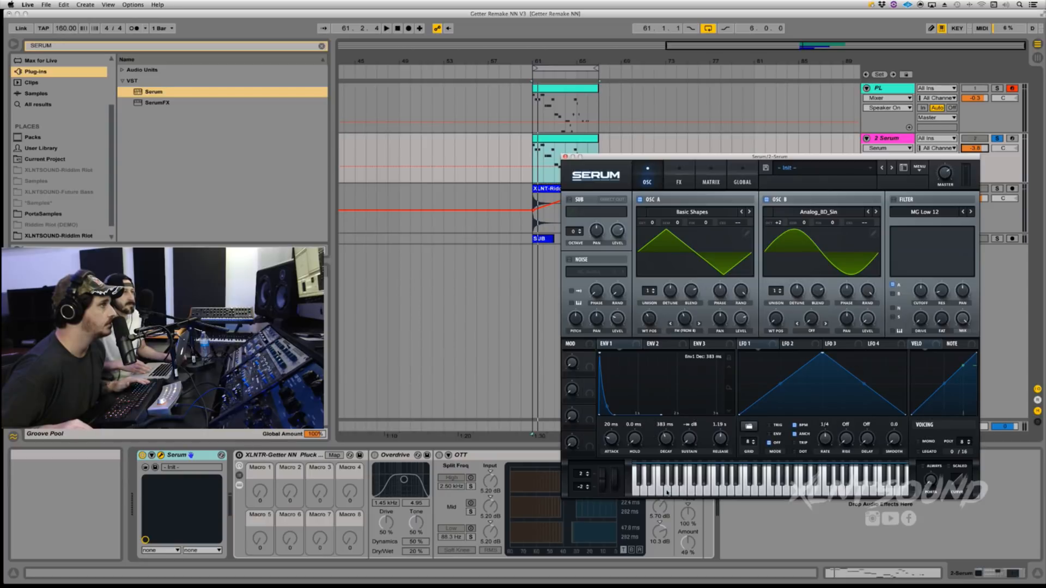
{"action": "left_click_drag", "start_coordinate": [666, 492], "coordinate": [673, 446]}
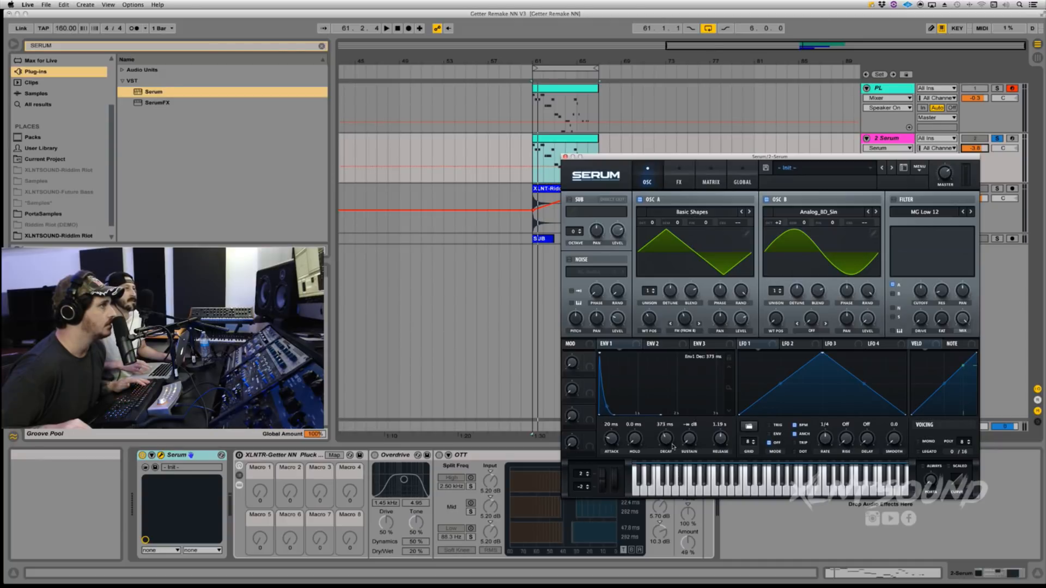
{"action": "key", "text": "space"}
{"action": "left_click_drag", "start_coordinate": [672, 446], "coordinate": [664, 435]}
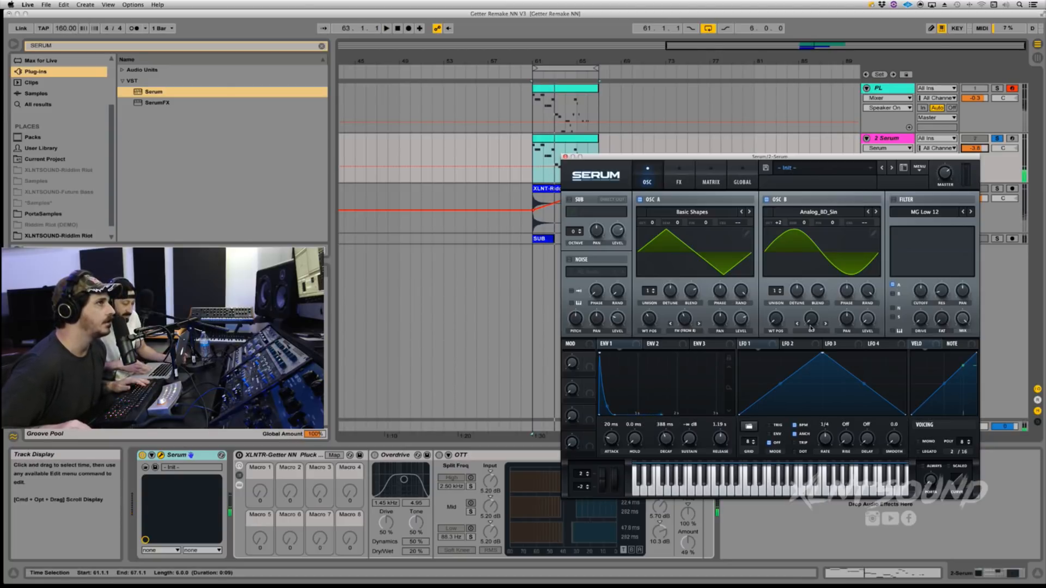
Step: Skew LFO 1's peak towards its start, bow the falling slope inward, and set it to ENV mode at a 1/8 rate
{"action": "left_click_drag", "start_coordinate": [821, 355], "coordinate": [763, 338]}
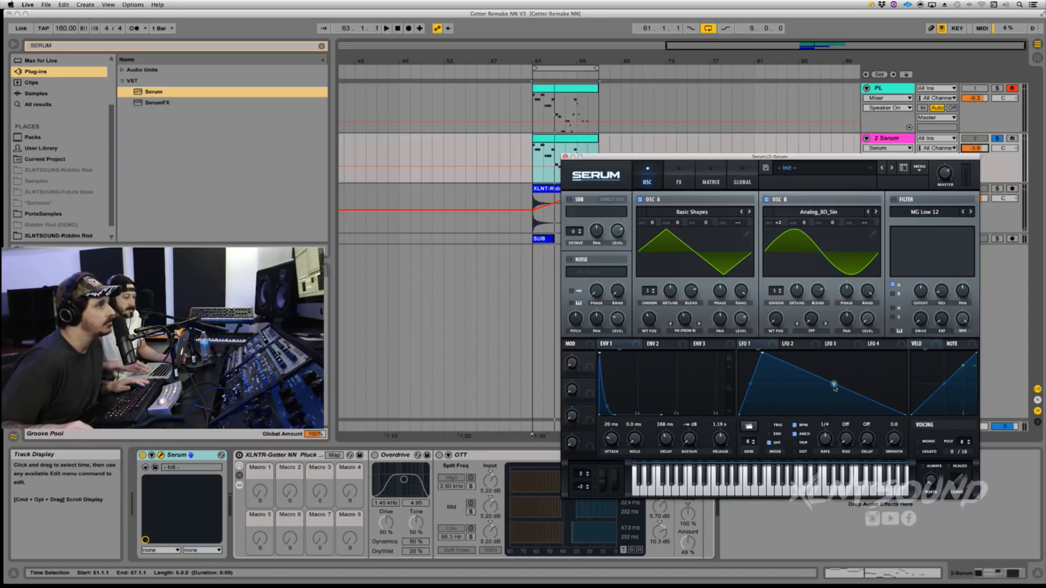
{"action": "left_click_drag", "start_coordinate": [834, 383], "coordinate": [830, 390]}
{"action": "left_click", "coordinate": [777, 435]}
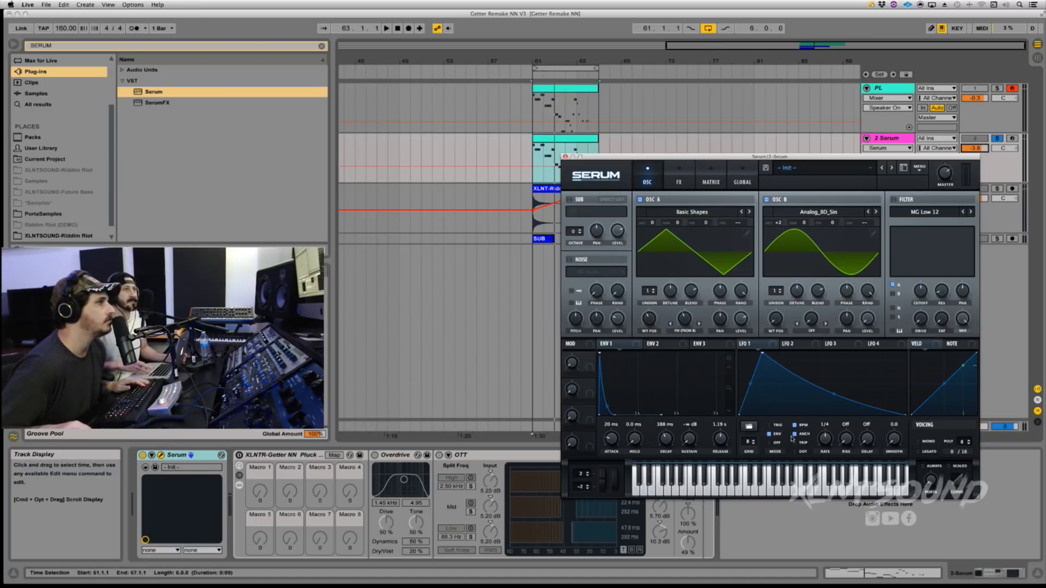
{"action": "left_click_drag", "start_coordinate": [820, 443], "coordinate": [824, 435]}
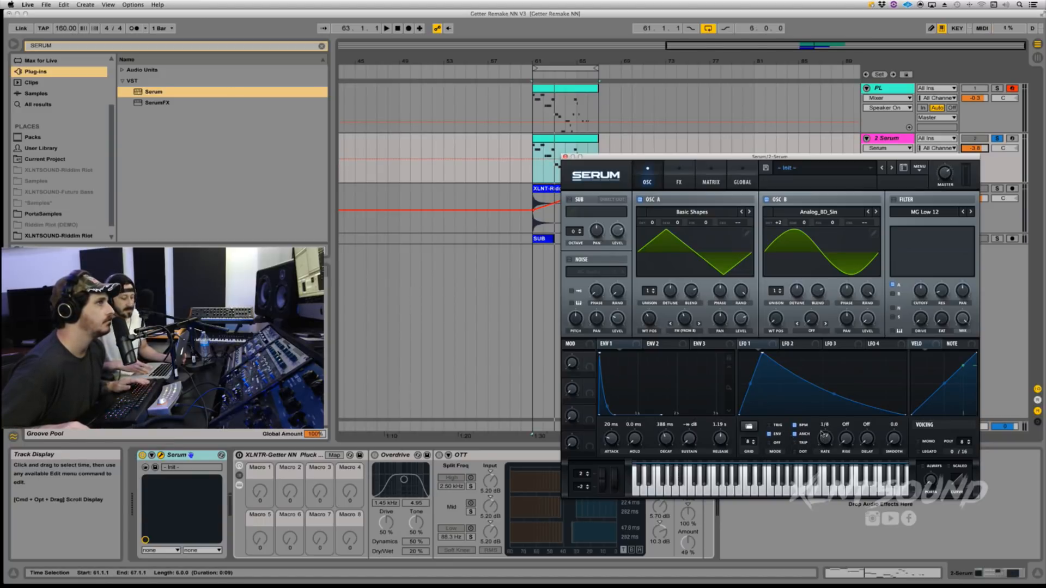
{"action": "key", "text": "space"}
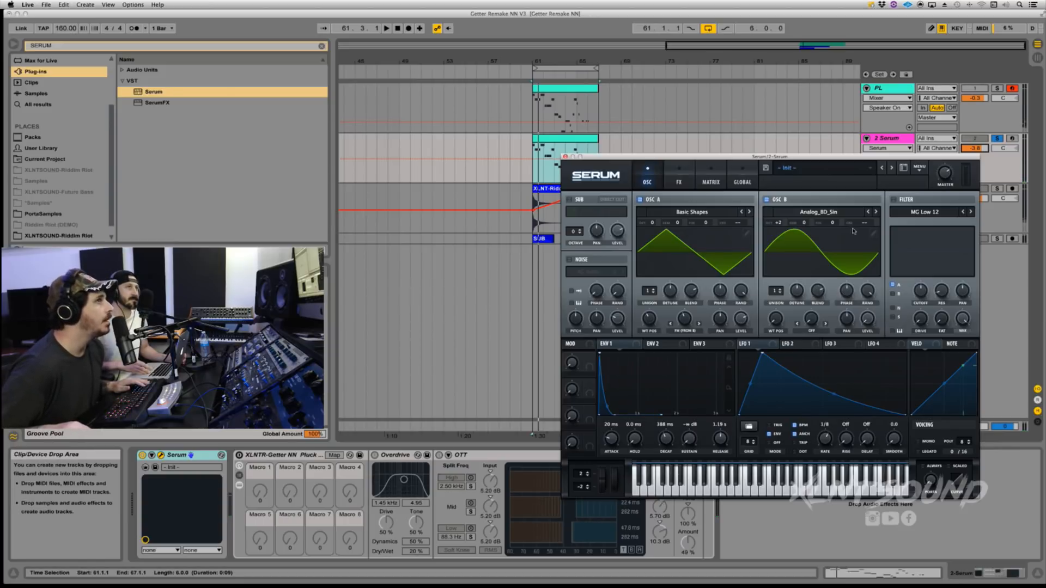
Step: Enable Serum's filter and set its type to LH 12 from the Multi filters
{"action": "left_click", "coordinate": [892, 200]}
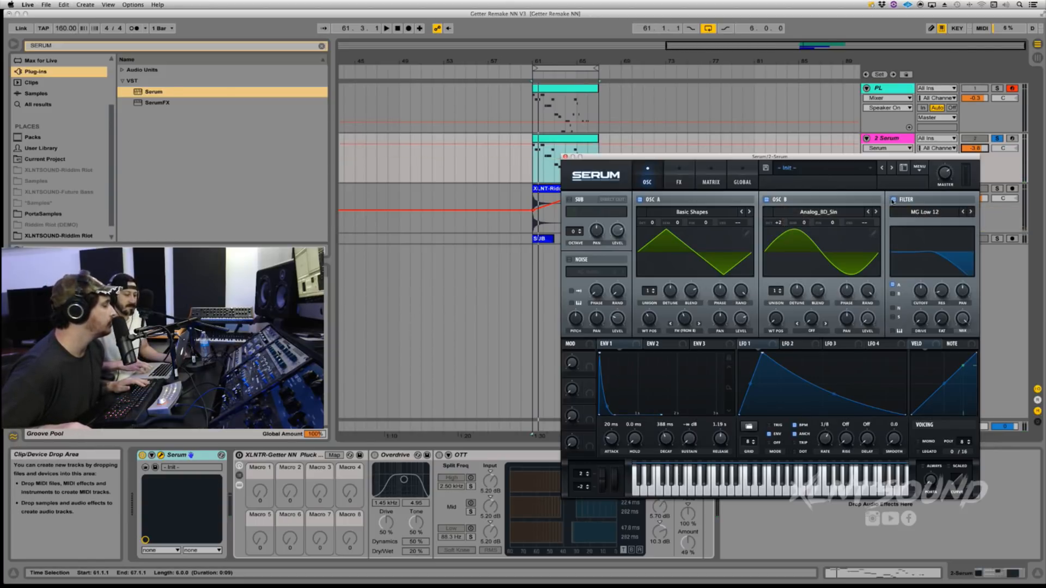
{"action": "left_click", "coordinate": [922, 212]}
{"action": "mouse_move", "coordinate": [922, 223]}
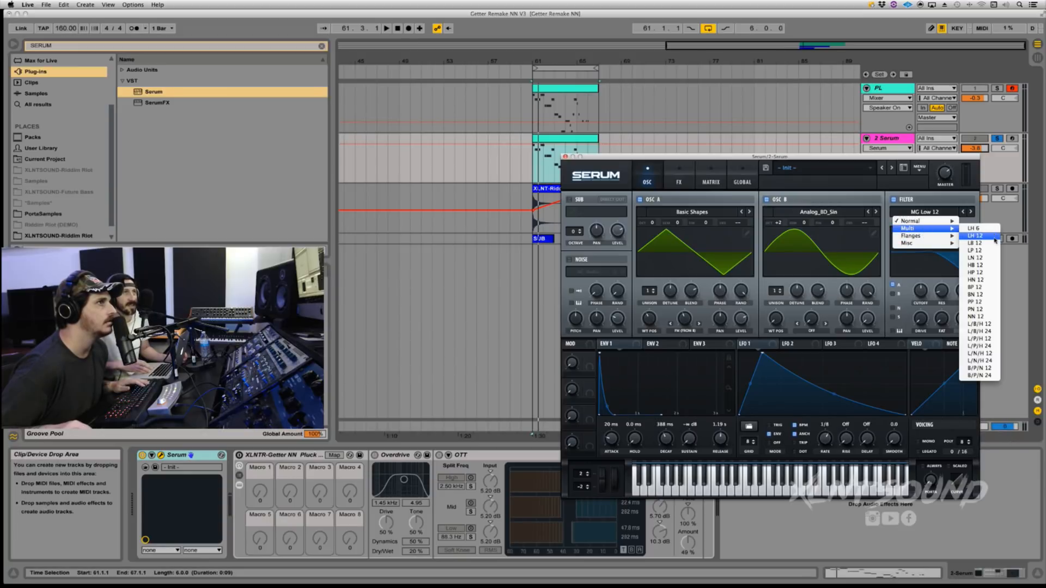
{"action": "left_click", "coordinate": [994, 240]}
{"action": "left_click_drag", "start_coordinate": [940, 322], "coordinate": [924, 294]}
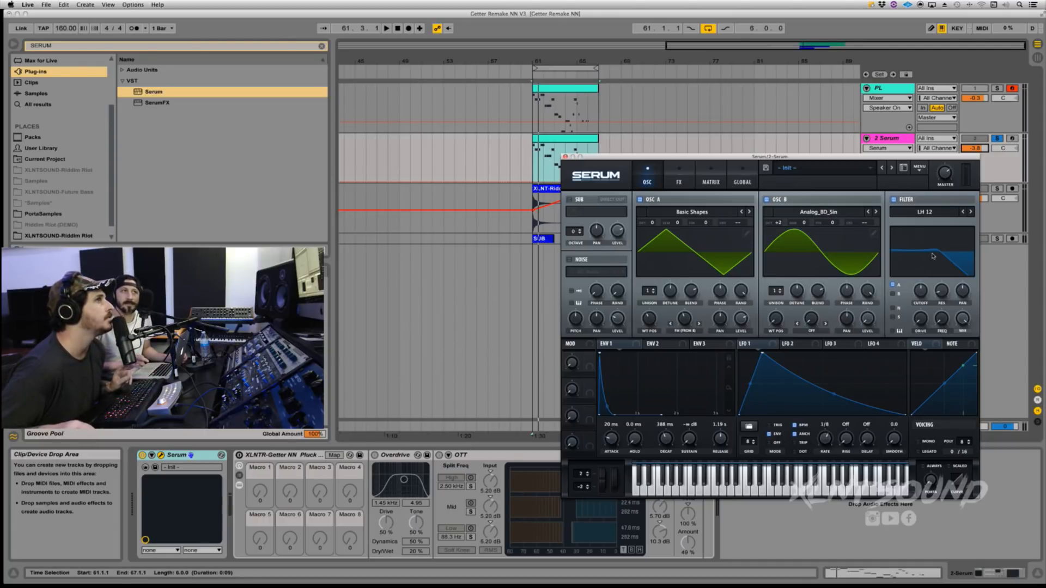
{"action": "left_click_drag", "start_coordinate": [939, 313], "coordinate": [936, 344]}
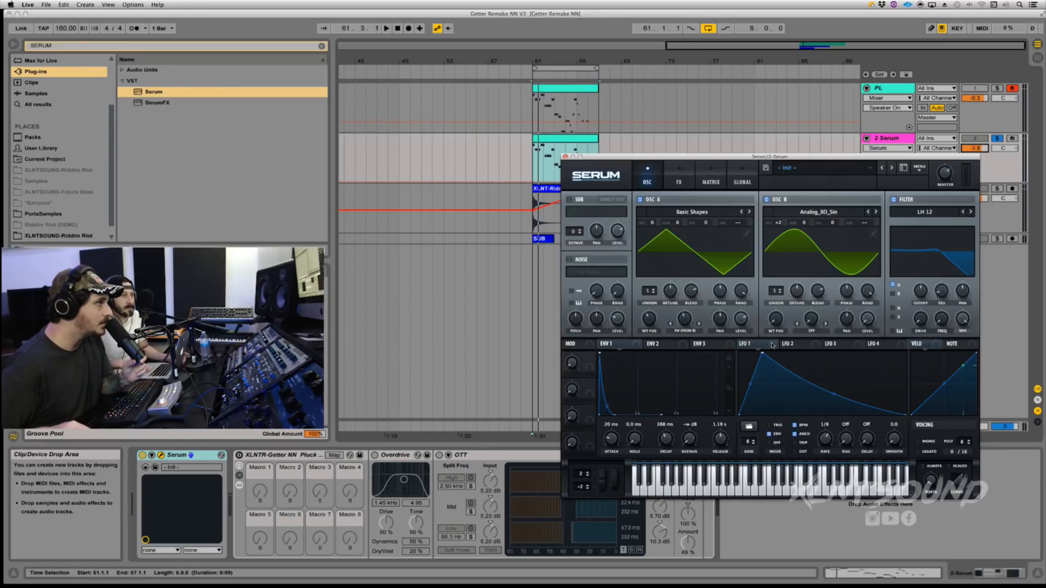
Step: Assign LFO 1 to modulate the filter cutoff and audition the clip
{"action": "left_click_drag", "start_coordinate": [772, 345], "coordinate": [918, 287]}
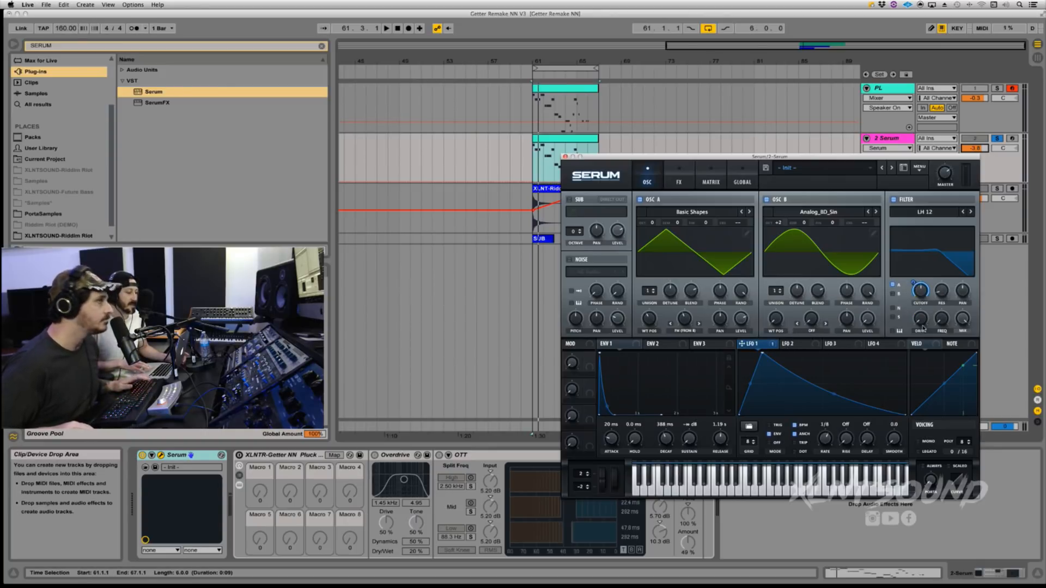
{"action": "key", "text": "space"}
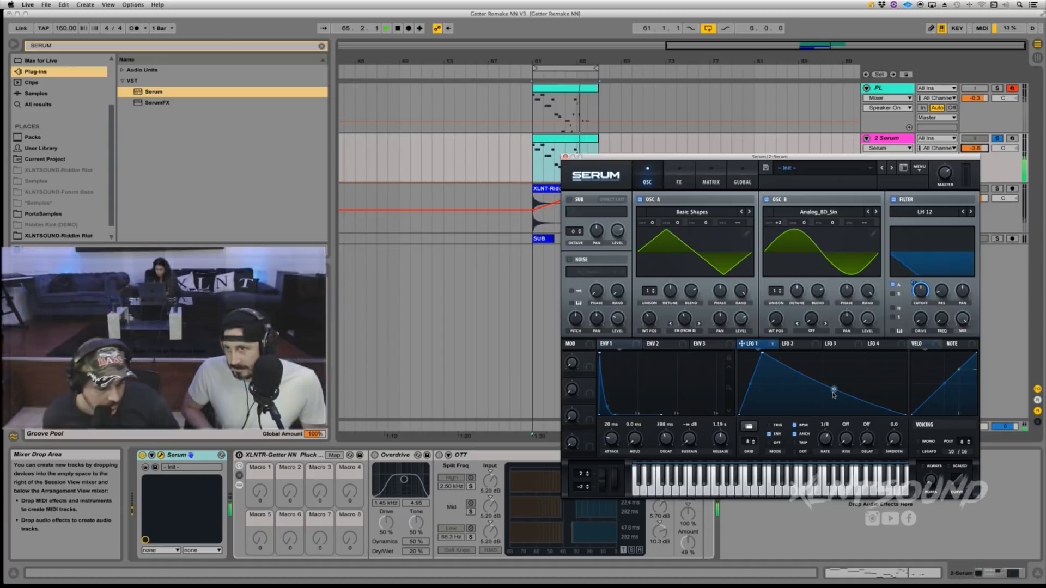
{"action": "key", "text": "space"}
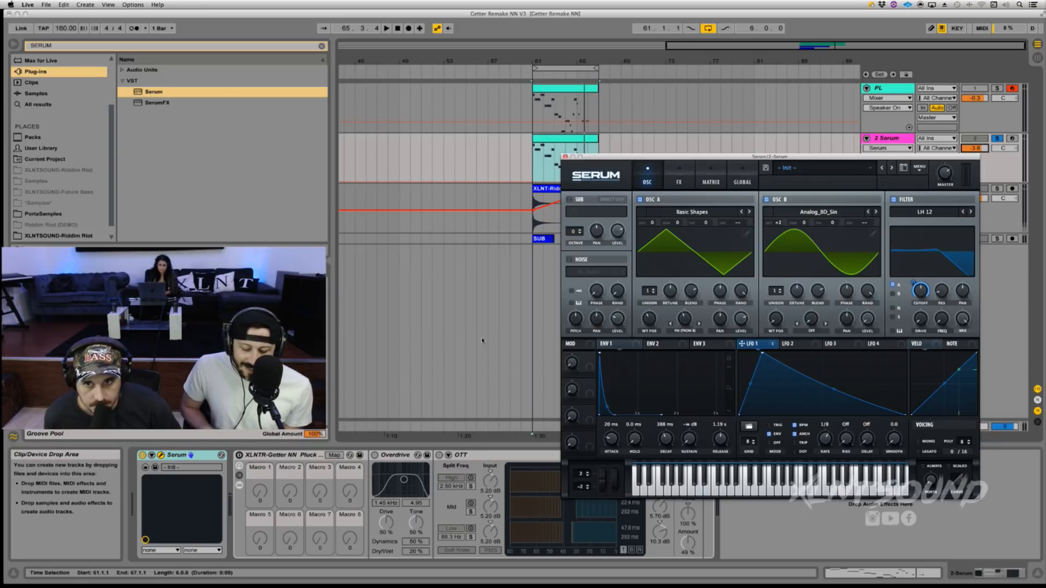
{"action": "key", "text": "space"}
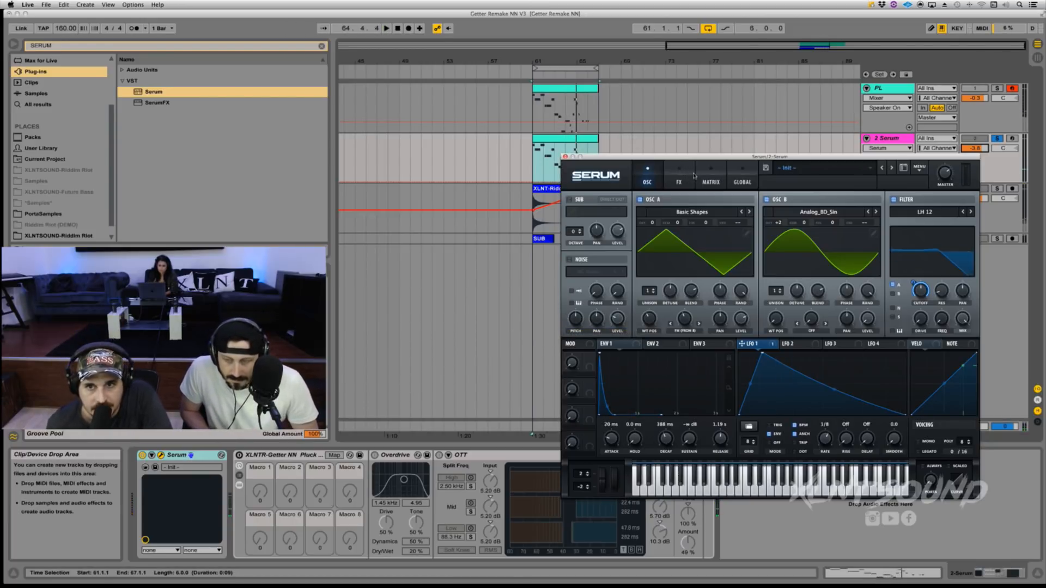
Step: Load the effect chain XLNT-Getter PL NN.fxr into Serum's effects rack
{"action": "left_click", "coordinate": [676, 174]}
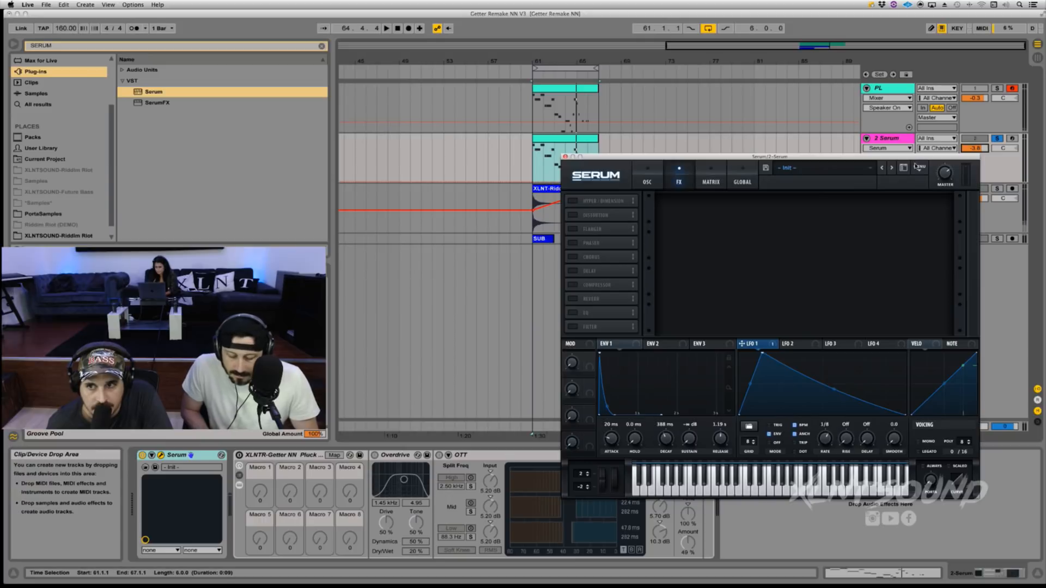
{"action": "left_click", "coordinate": [916, 167]}
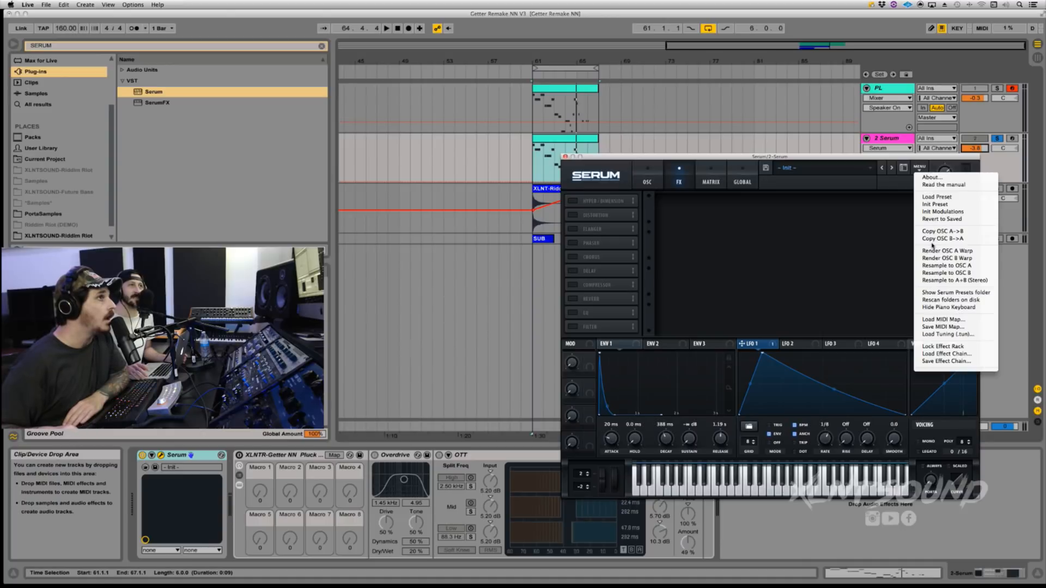
{"action": "left_click", "coordinate": [935, 353]}
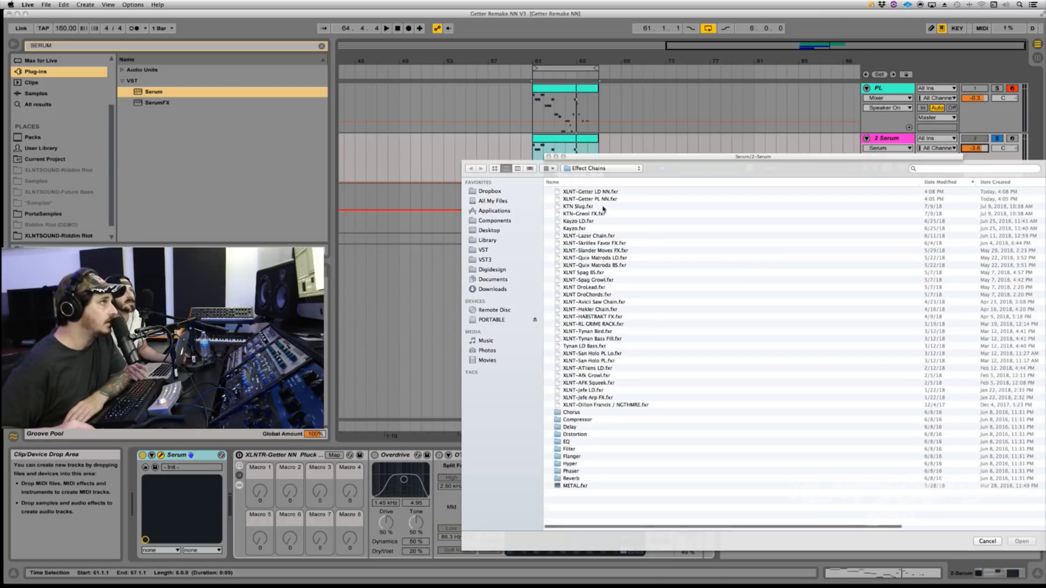
{"action": "left_click", "coordinate": [588, 200]}
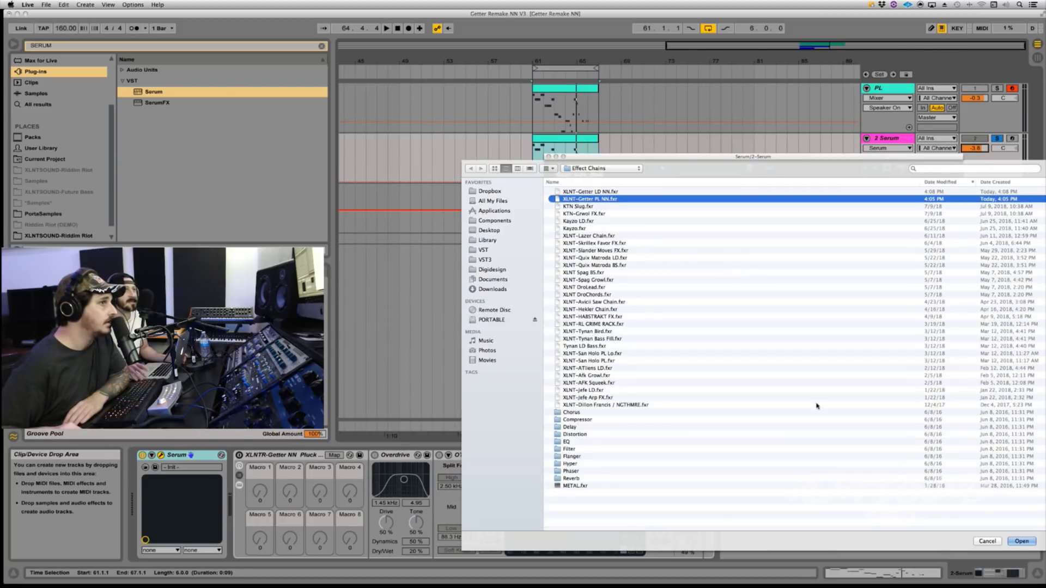
{"action": "left_click", "coordinate": [1021, 541]}
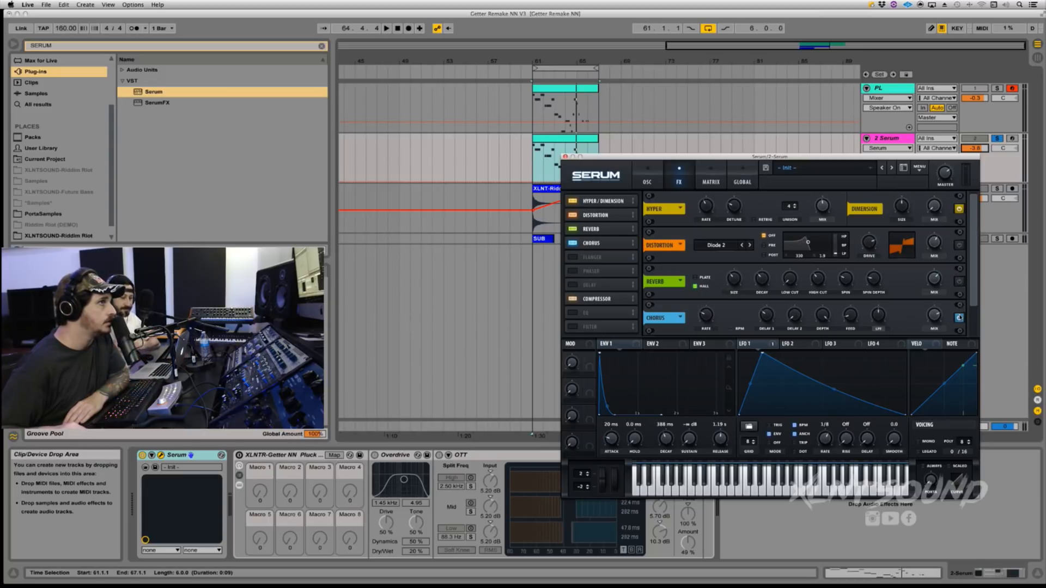
Step: Bypass the distortion, reverb, chorus and compressor modules so only Hyper/Dimension stays active
{"action": "left_click_drag", "start_coordinate": [973, 306], "coordinate": [975, 337]}
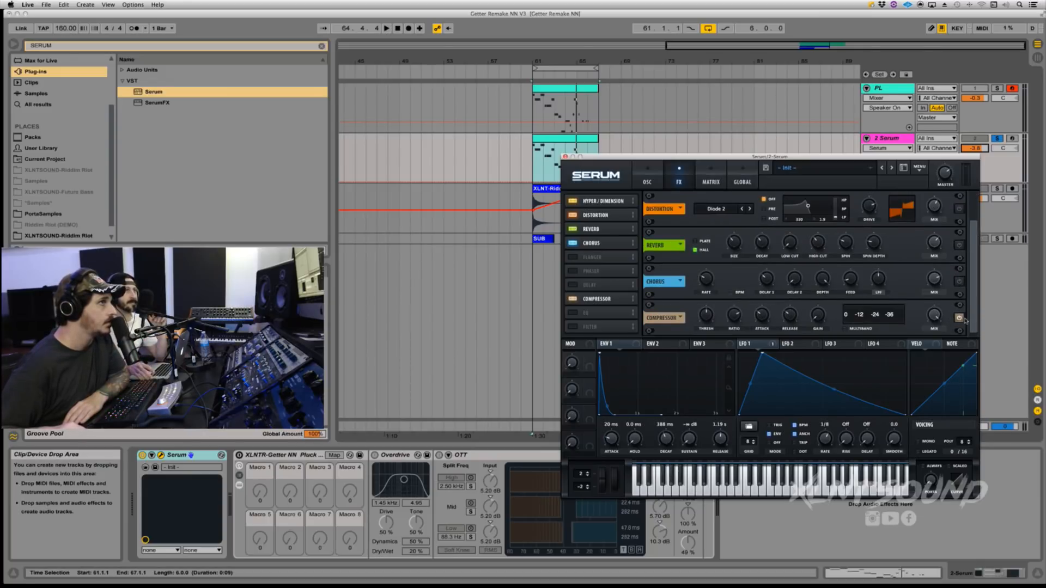
{"action": "left_click", "coordinate": [959, 318]}
{"action": "left_click_drag", "start_coordinate": [972, 291], "coordinate": [971, 263]}
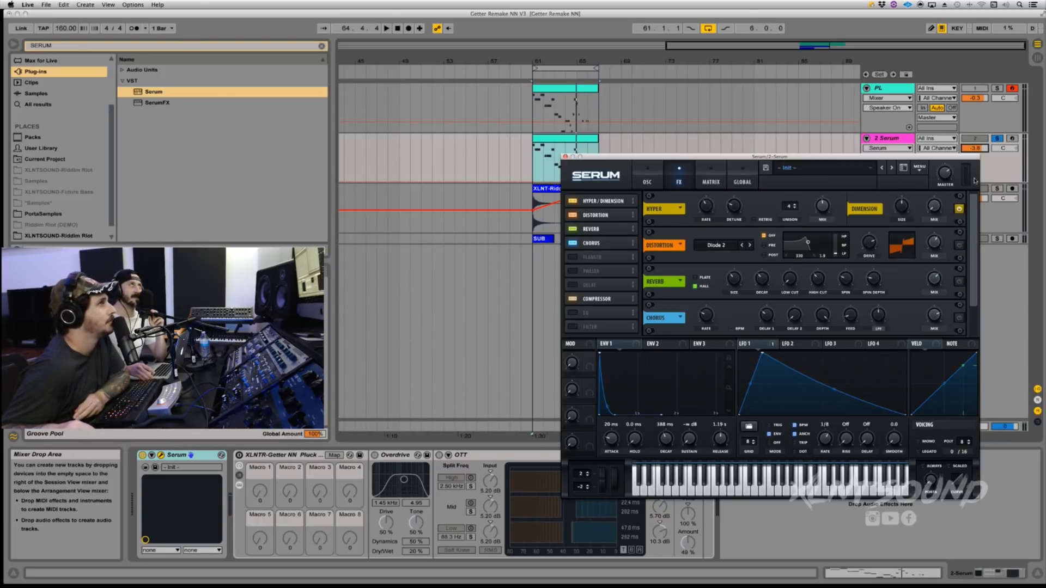
Step: Examine the Hyper/Dimension rate, detune, wet and size values and audition the clip with the module bypassed and active
{"action": "left_click_drag", "start_coordinate": [819, 156], "coordinate": [818, 125]}
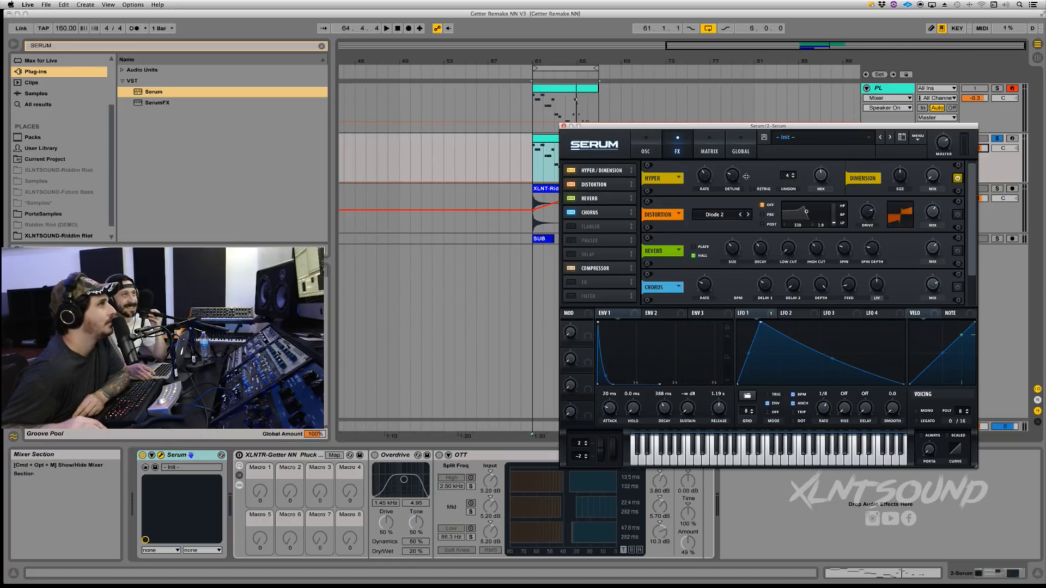
{"action": "left_click", "coordinate": [707, 176]}
{"action": "left_click", "coordinate": [733, 175]}
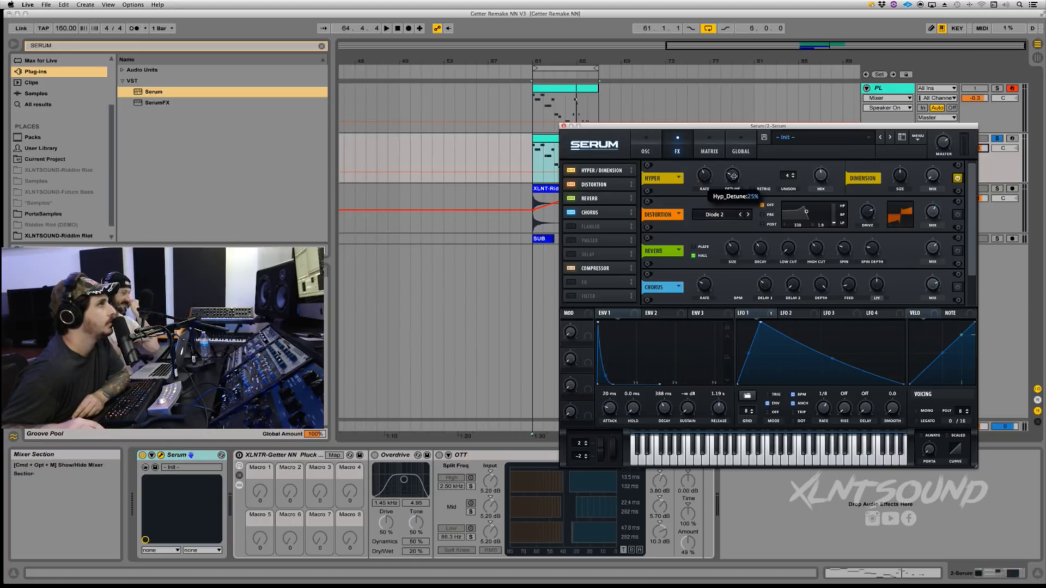
{"action": "left_click", "coordinate": [820, 176]}
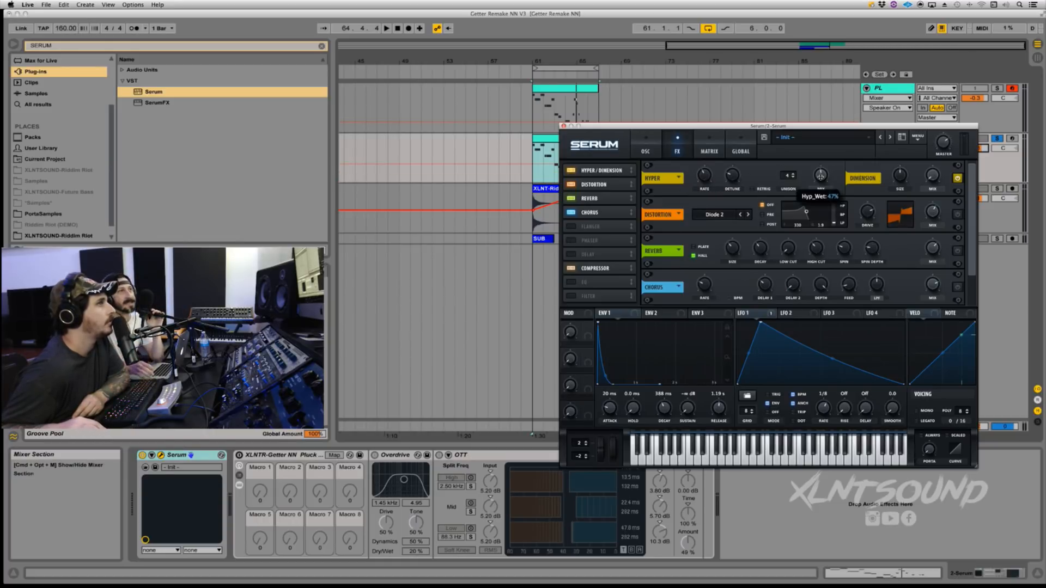
{"action": "left_click", "coordinate": [899, 179]}
{"action": "left_click", "coordinate": [941, 174]}
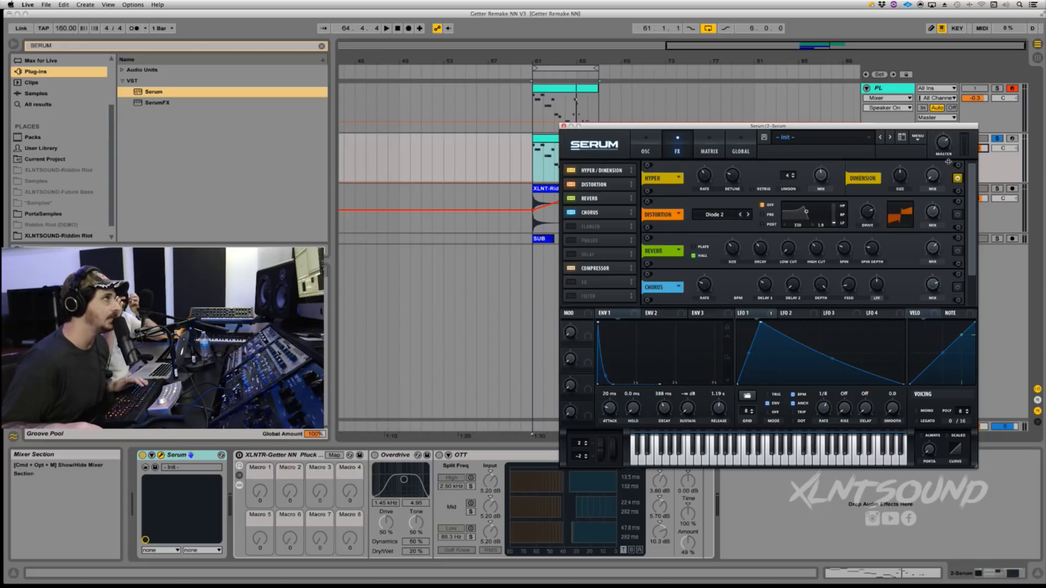
{"action": "key", "text": "space"}
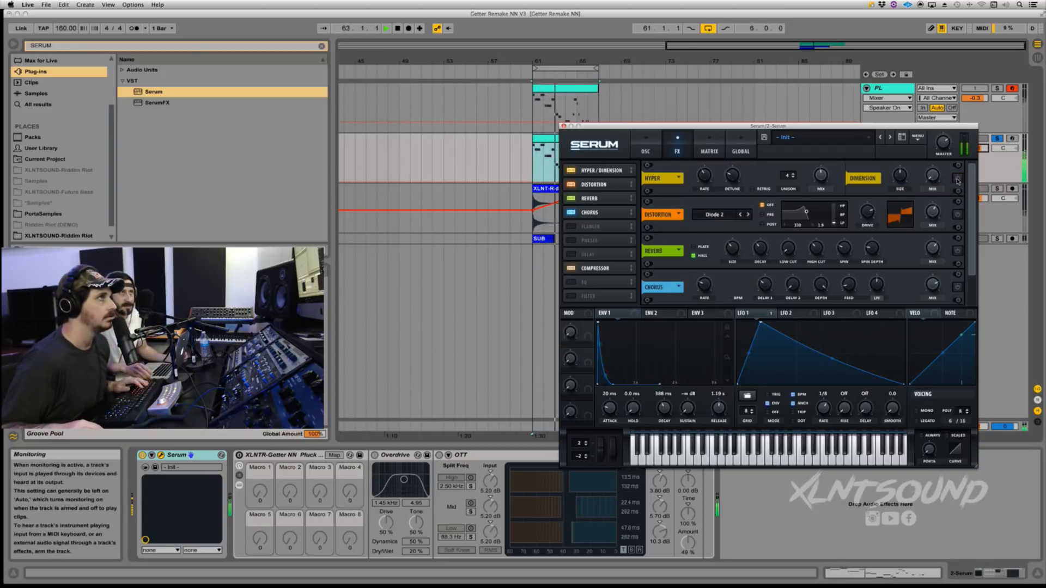
{"action": "key", "text": "space"}
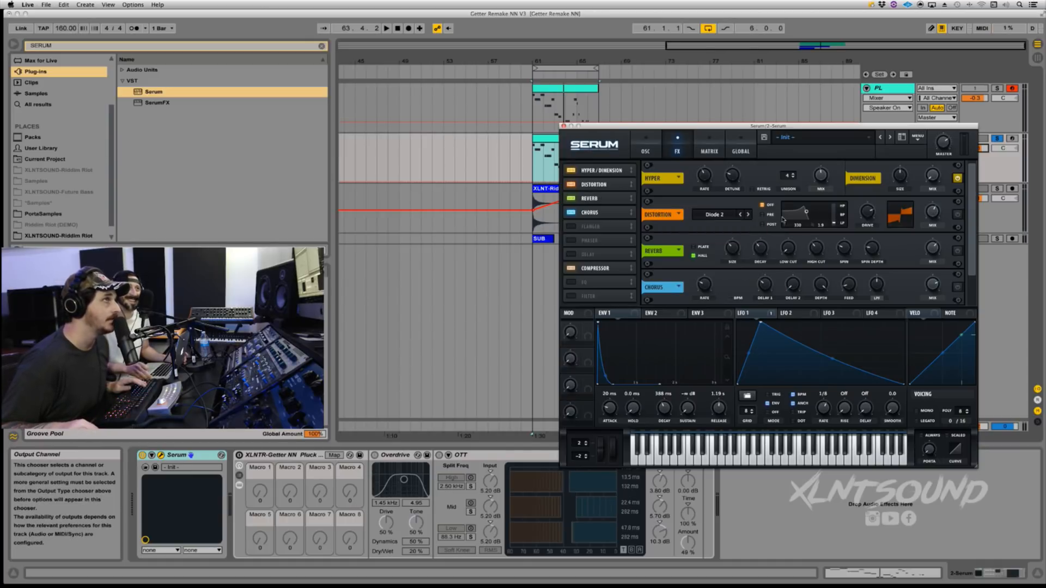
Step: Enable the Diode 2 distortion module, check its drive and mix, and audition the clip
{"action": "left_click", "coordinate": [957, 215]}
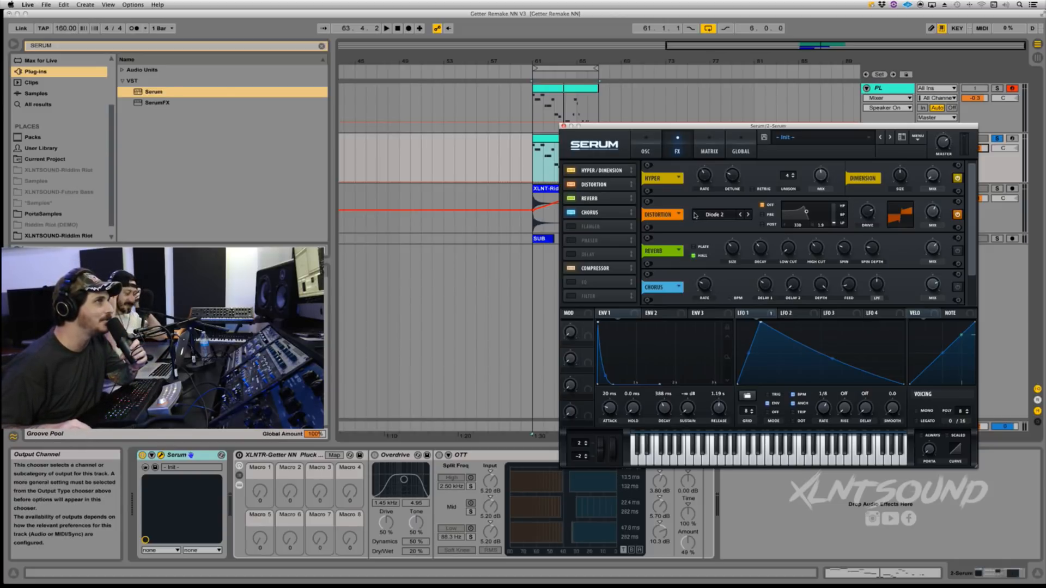
{"action": "left_click", "coordinate": [872, 215]}
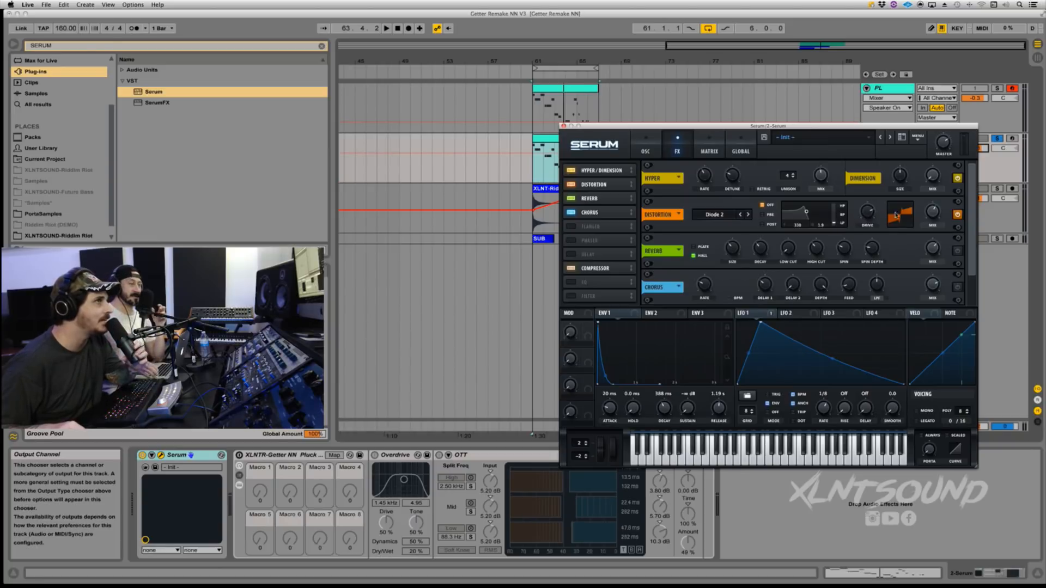
{"action": "left_click", "coordinate": [933, 217]}
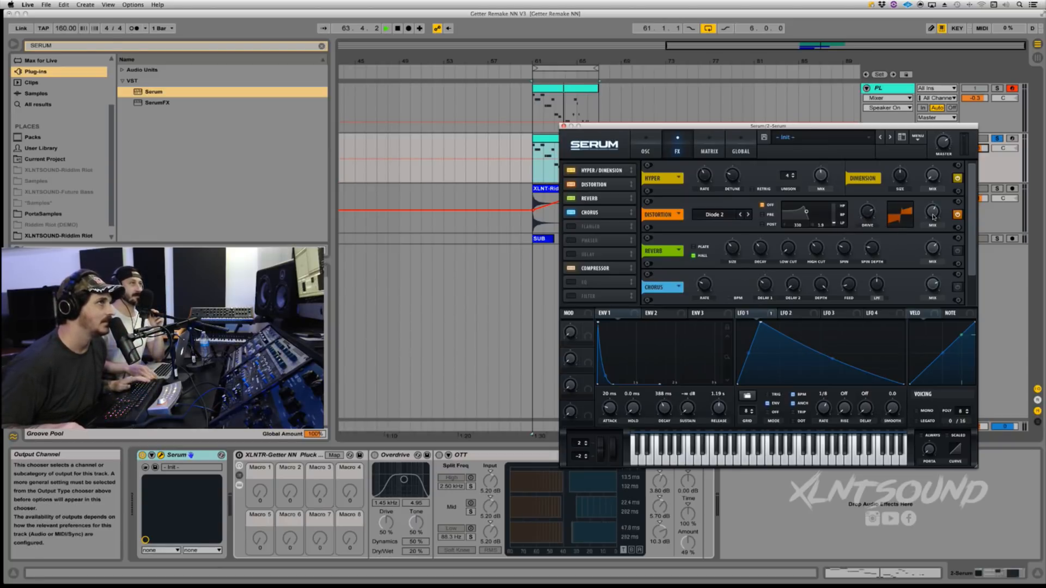
{"action": "key", "text": "space"}
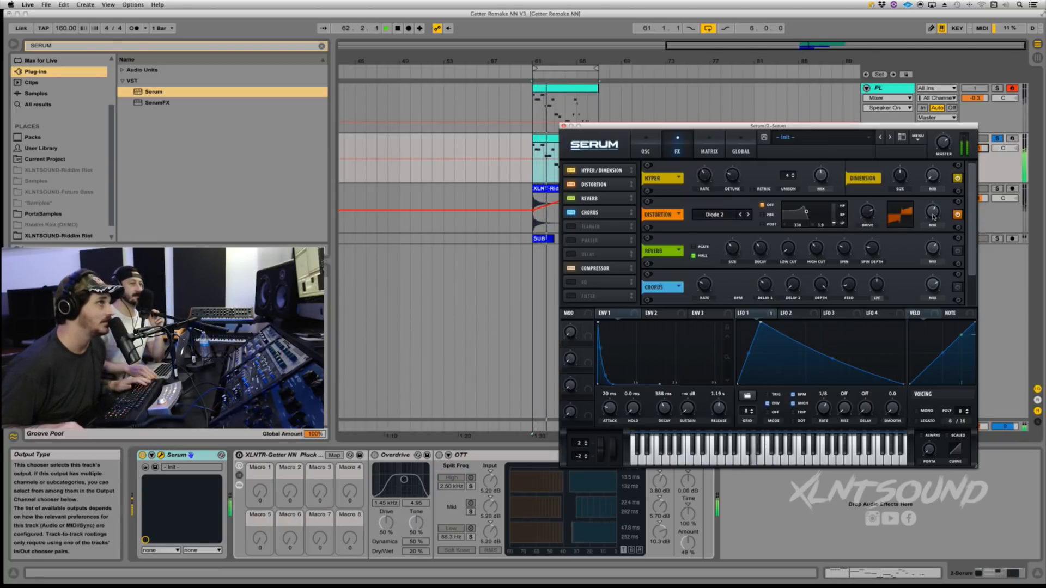
{"action": "key", "text": "space"}
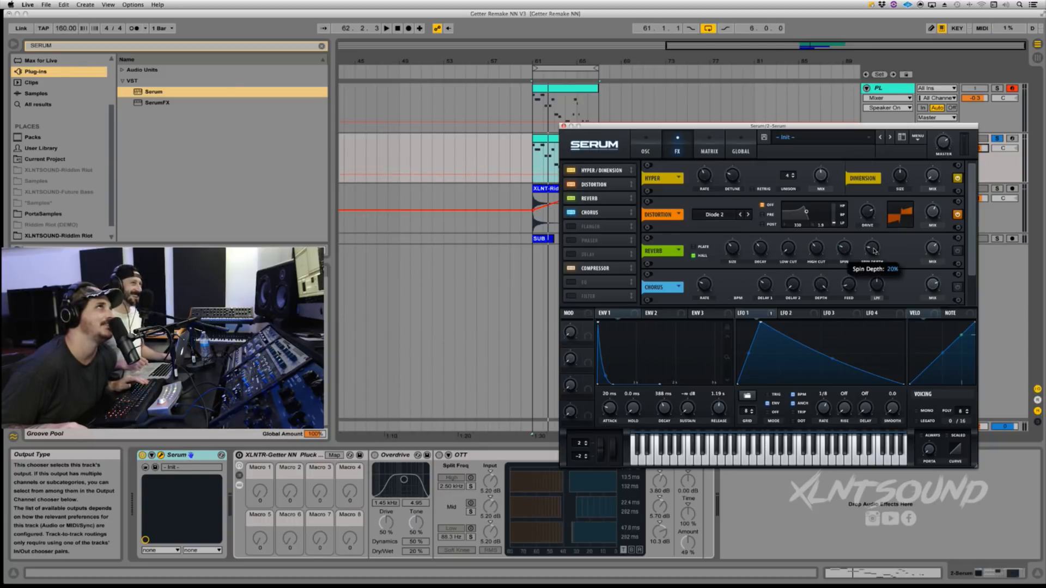
Step: Enable the reverb, try its wet mix at 34%, and set it to about 67% while auditioning the clip
{"action": "left_click", "coordinate": [957, 251]}
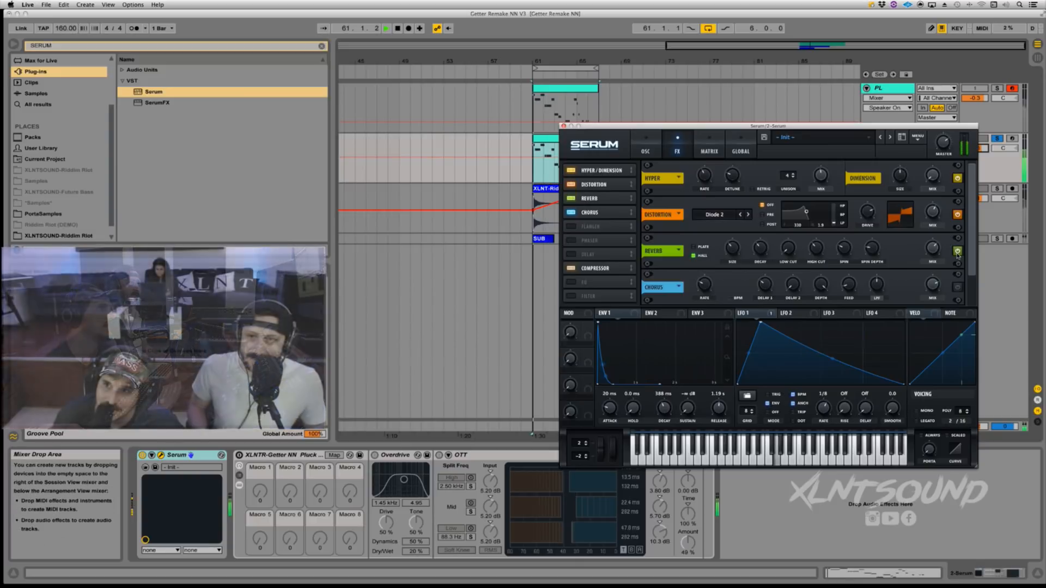
{"action": "key", "text": "space"}
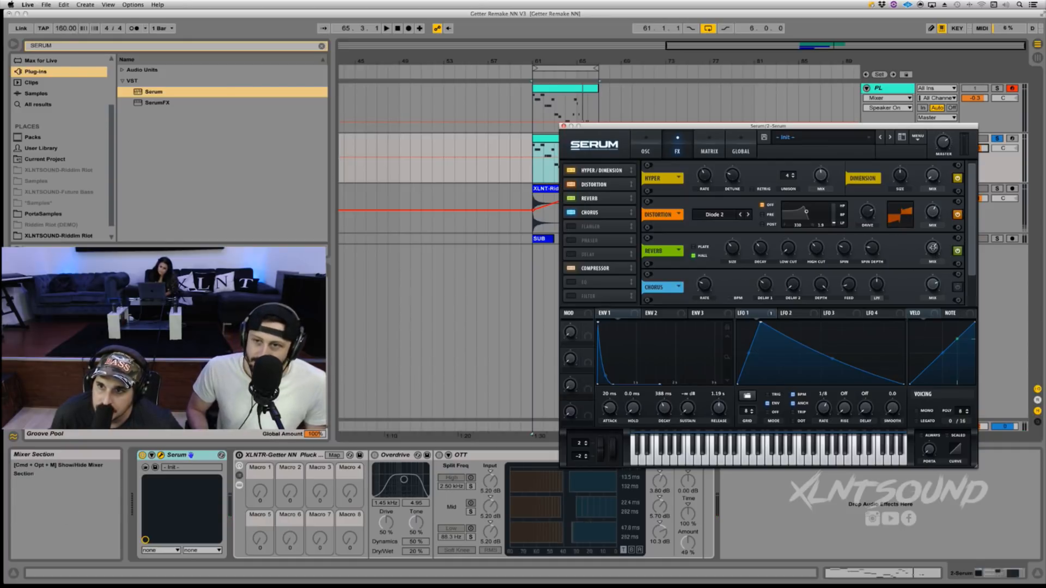
{"action": "left_click_drag", "start_coordinate": [933, 248], "coordinate": [927, 274]}
{"action": "key", "text": "space"}
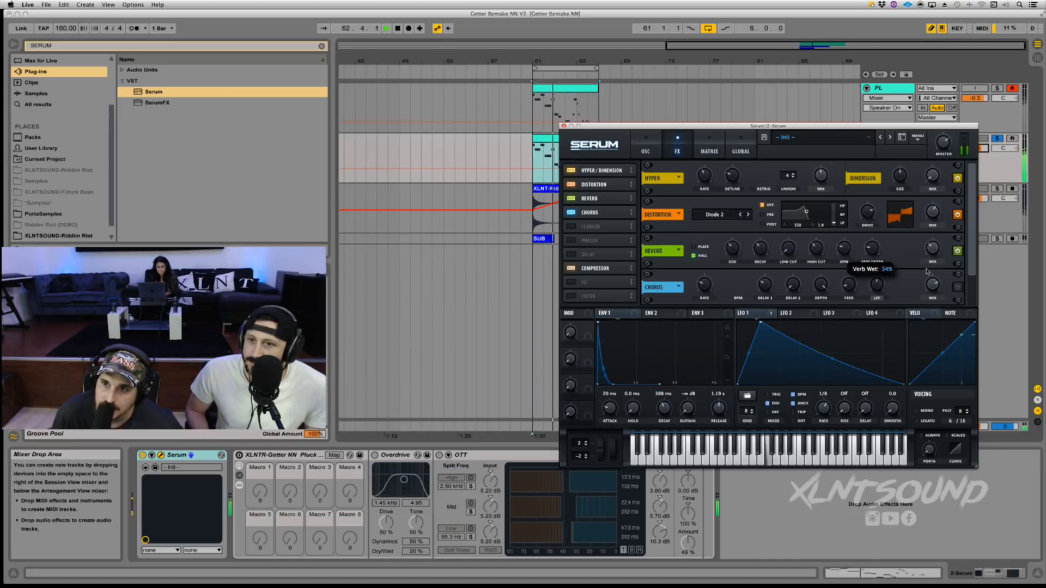
{"action": "left_click_drag", "start_coordinate": [928, 271], "coordinate": [927, 243]}
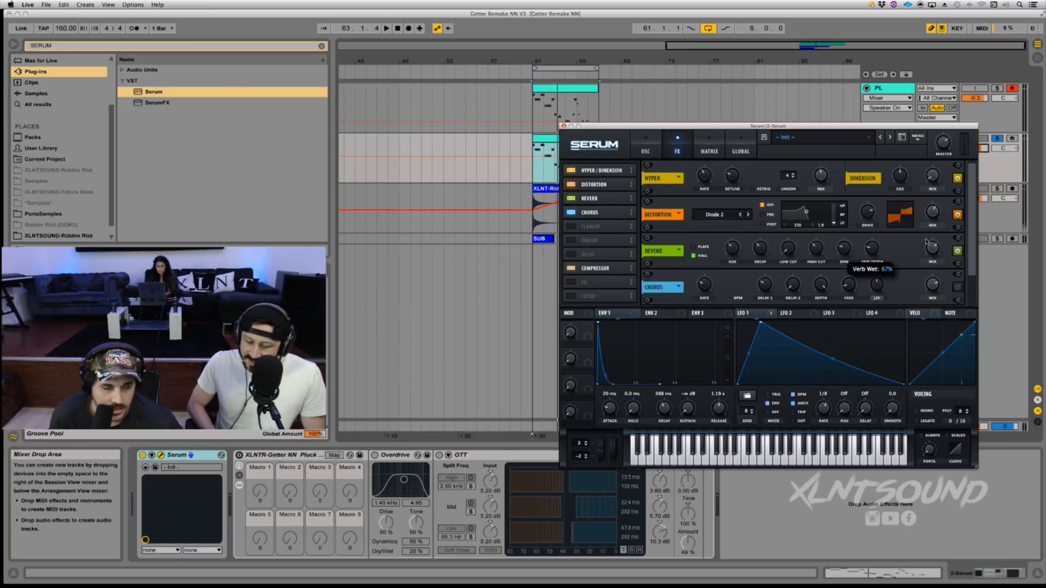
{"action": "left_click_drag", "start_coordinate": [927, 244], "coordinate": [927, 245]}
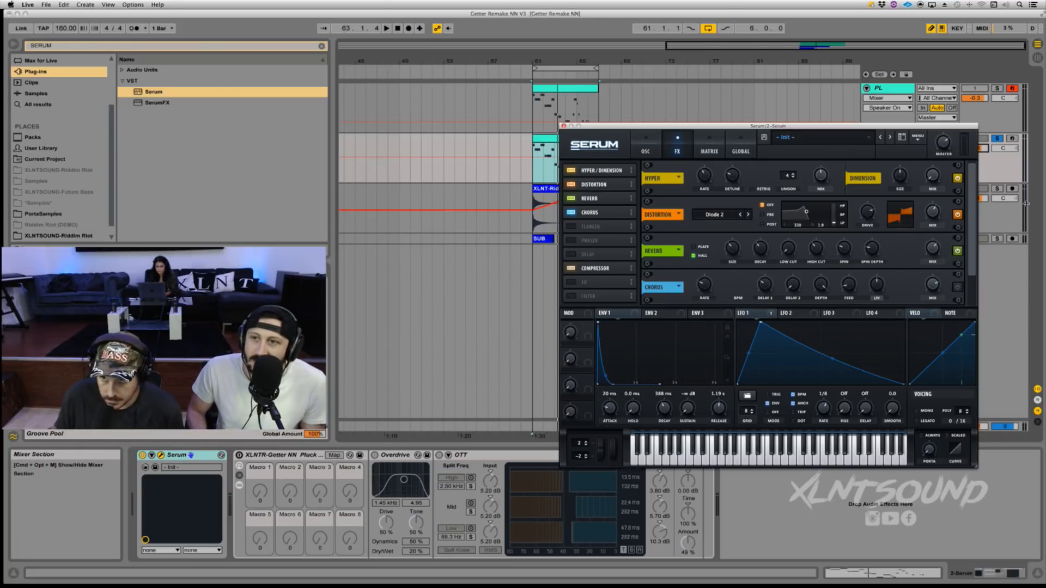
Step: Arm the second Serum track for recording and disarm the PL track
{"action": "left_click", "coordinate": [1013, 139]}
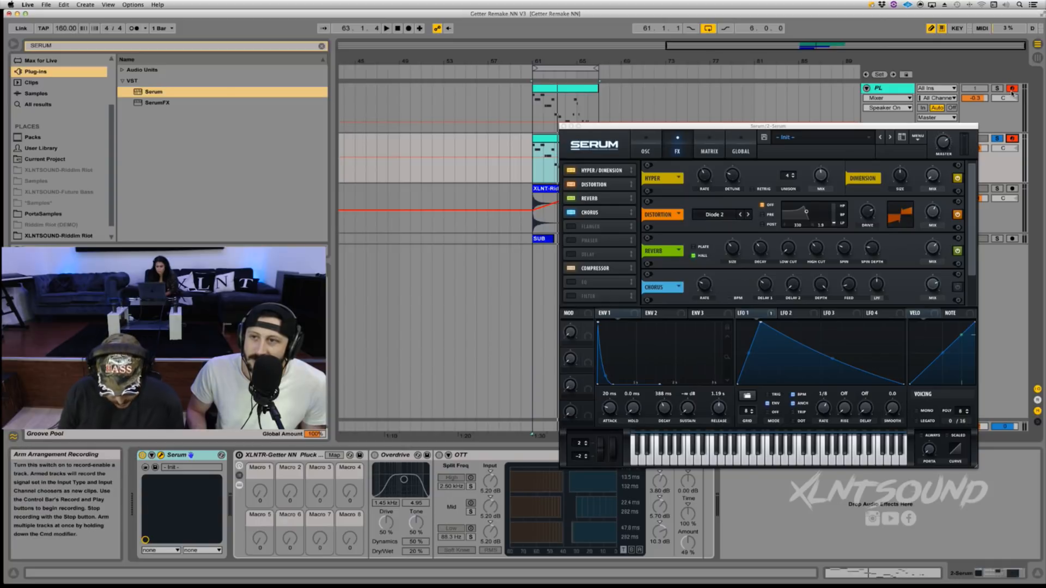
{"action": "left_click", "coordinate": [1011, 88]}
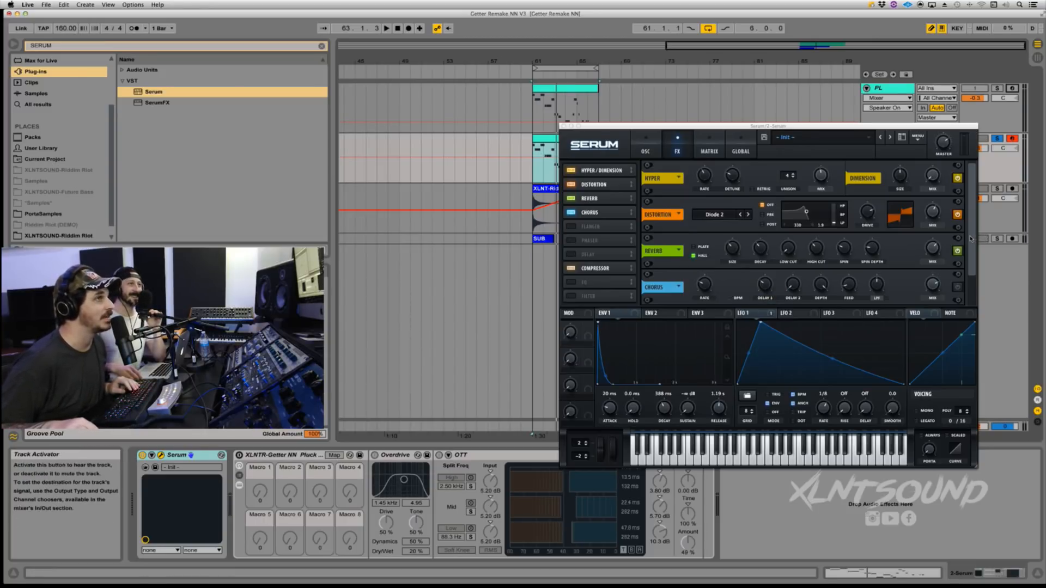
Step: Enable the chorus module, check its rate, delay, depth, feedback, low-pass and mix values, and audition the clip
{"action": "left_click_drag", "start_coordinate": [970, 238], "coordinate": [970, 252]}
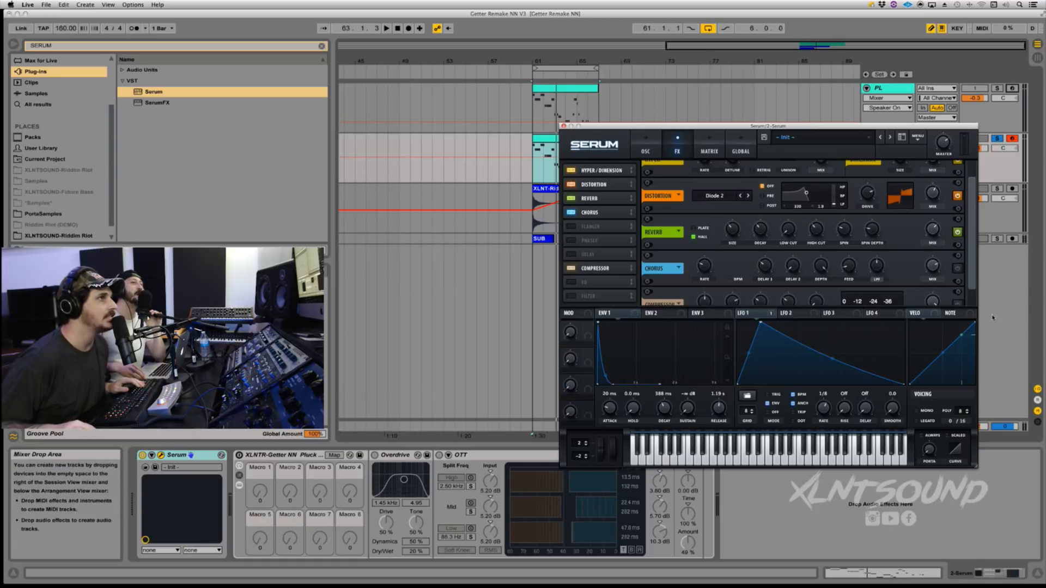
{"action": "left_click_drag", "start_coordinate": [970, 249], "coordinate": [966, 268]}
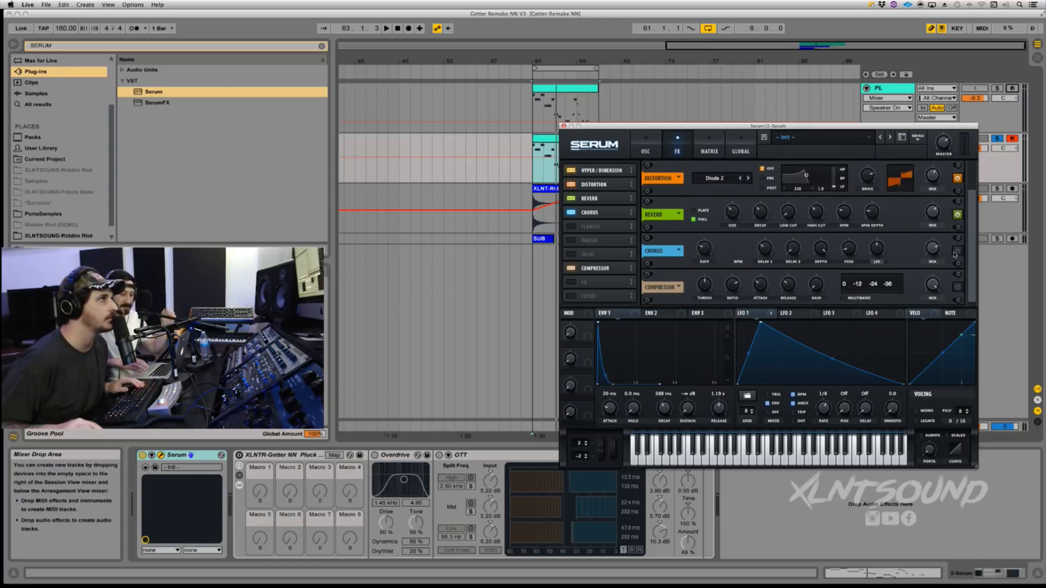
{"action": "left_click", "coordinate": [708, 251]}
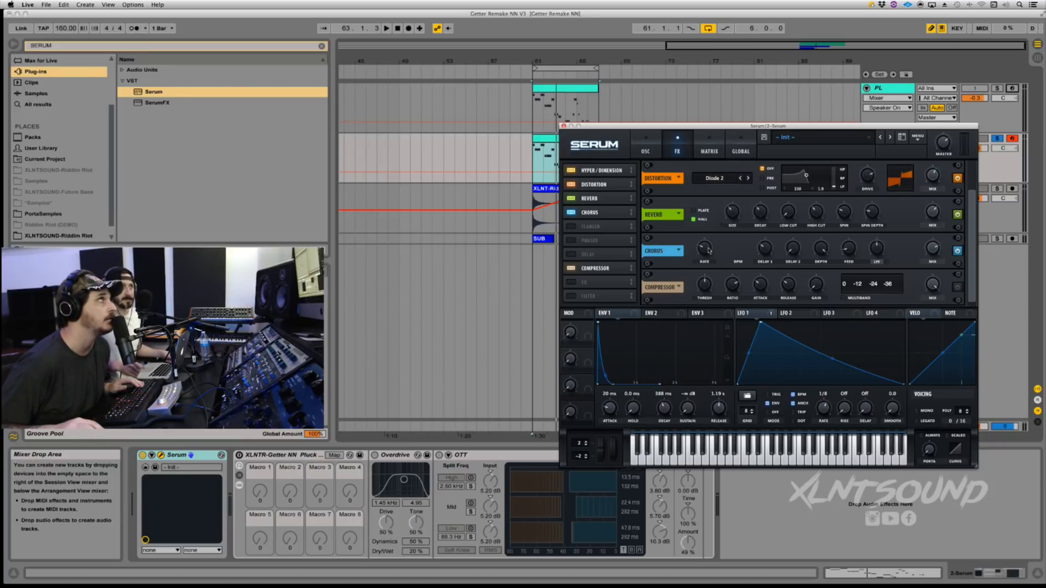
{"action": "mouse_move", "coordinate": [708, 246]}
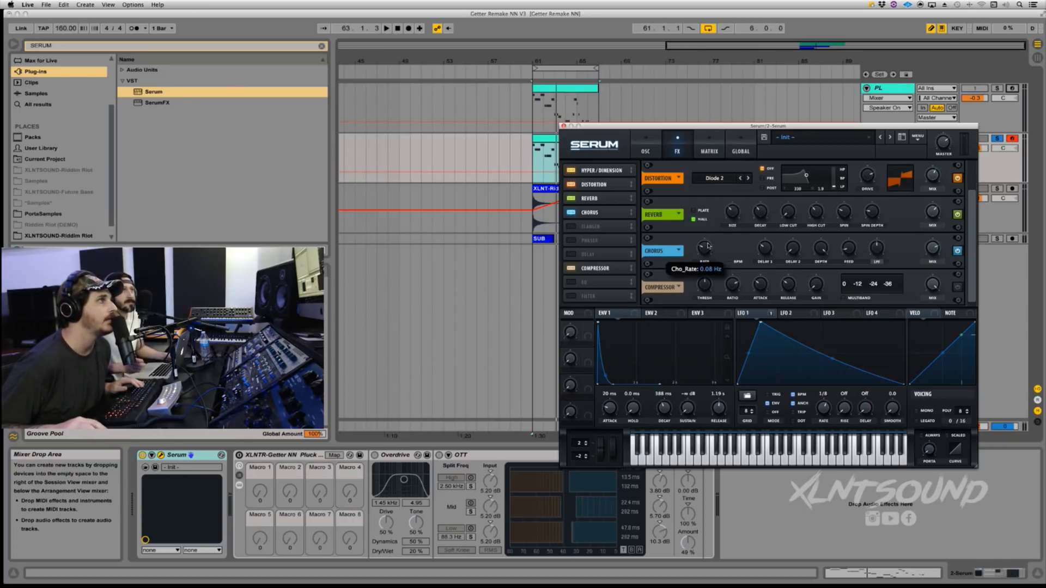
{"action": "left_click", "coordinate": [762, 251]}
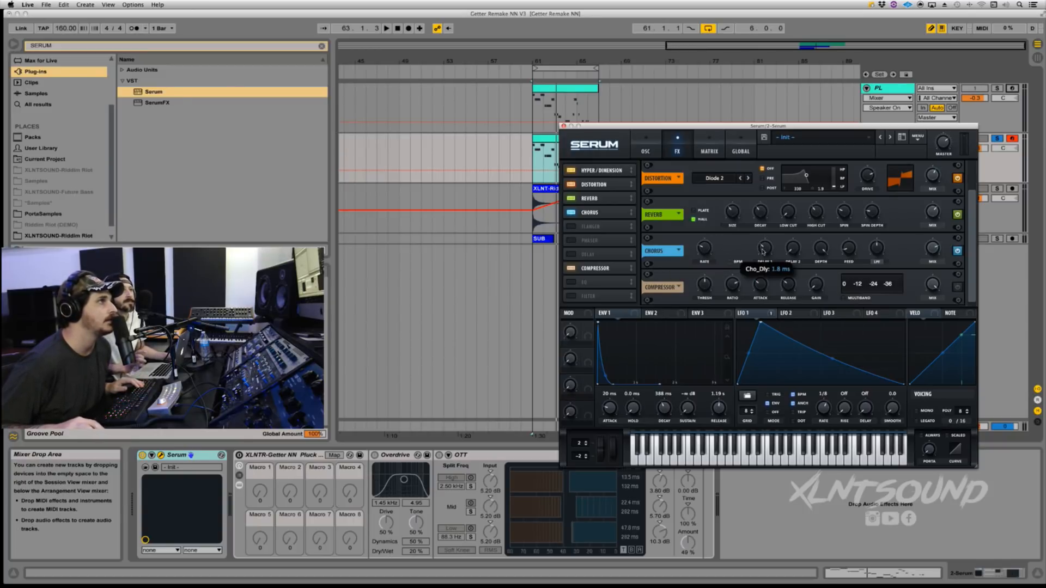
{"action": "left_click", "coordinate": [791, 251]}
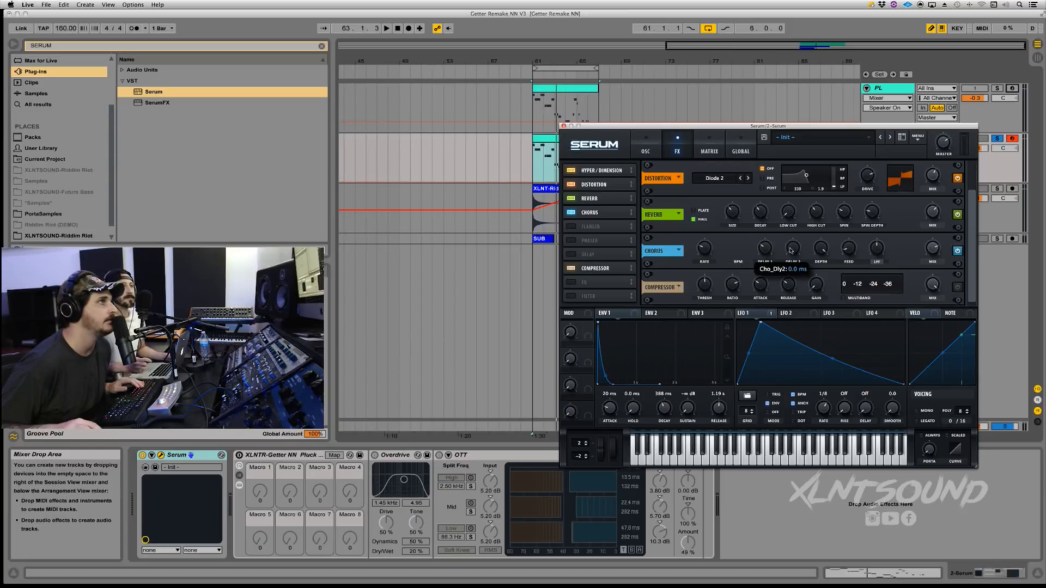
{"action": "left_click", "coordinate": [822, 251]}
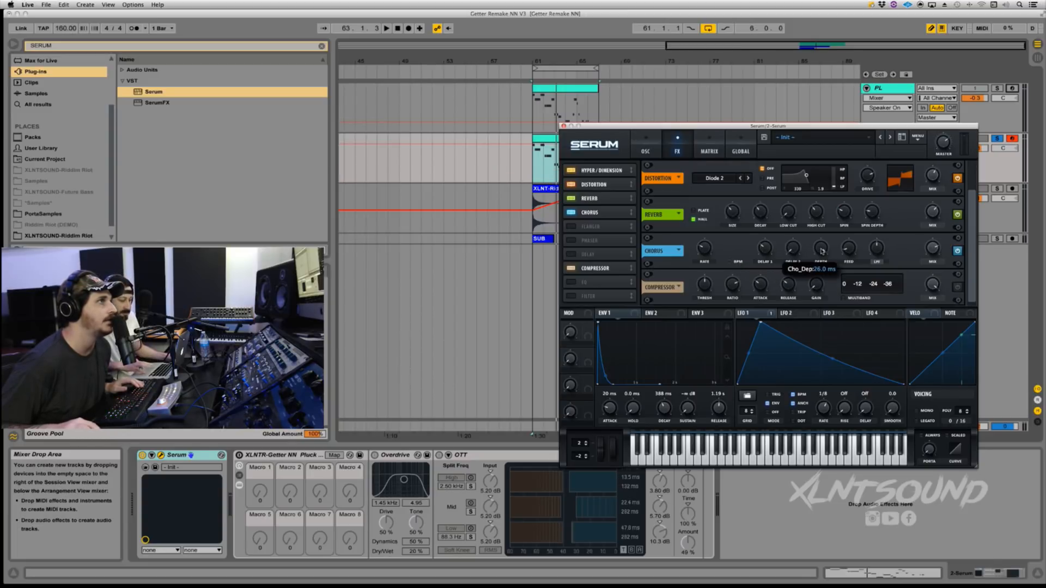
{"action": "left_click", "coordinate": [855, 252]}
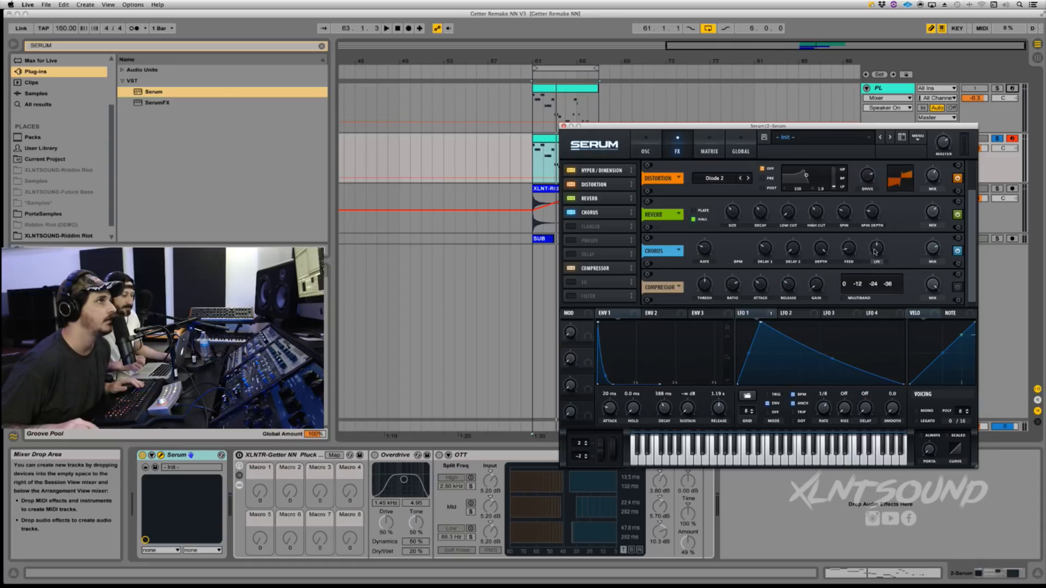
{"action": "left_click", "coordinate": [875, 251]}
{"action": "left_click", "coordinate": [929, 251]}
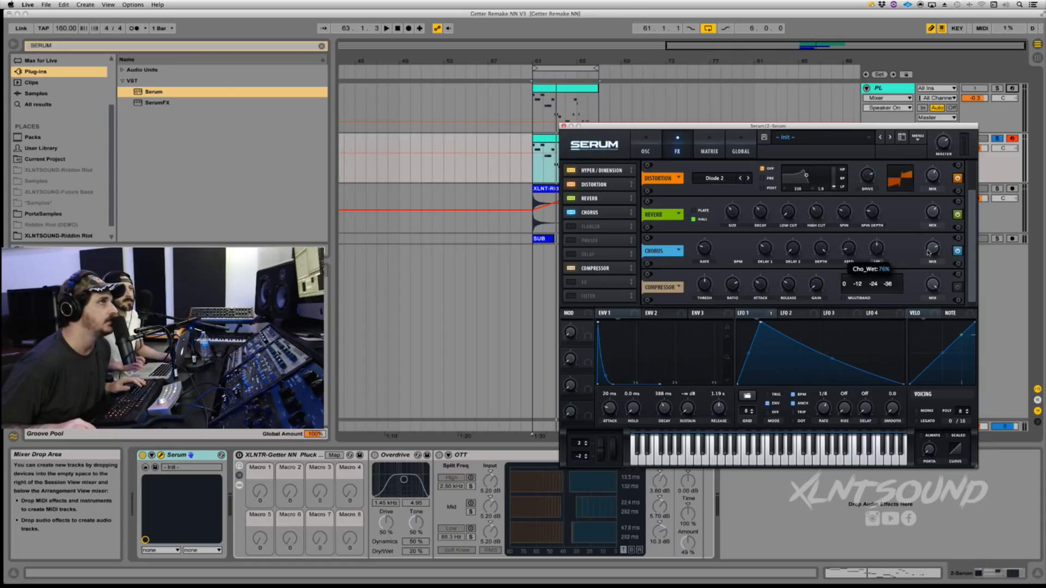
{"action": "key", "text": "space"}
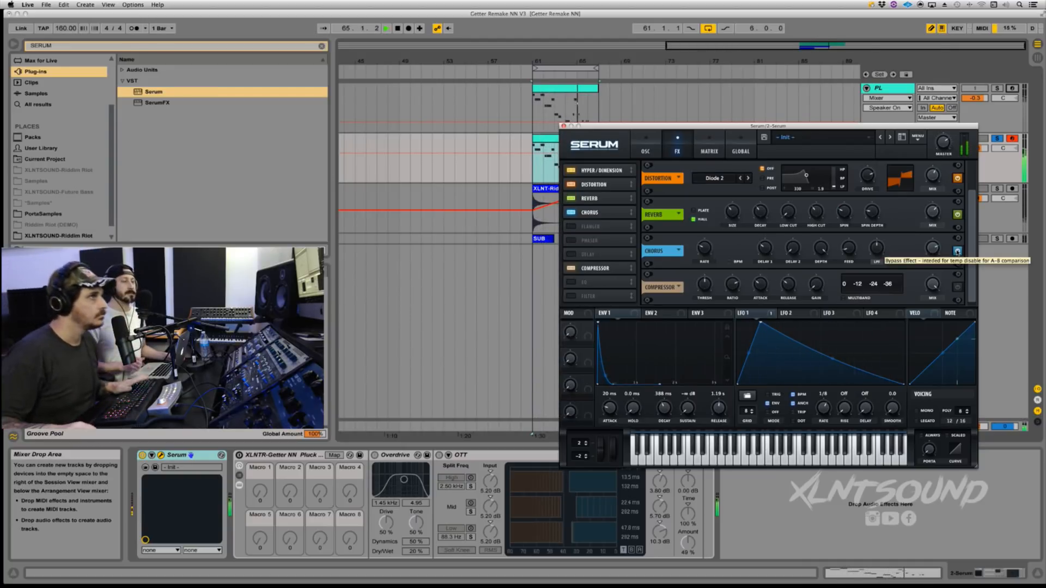
{"action": "key", "text": "space"}
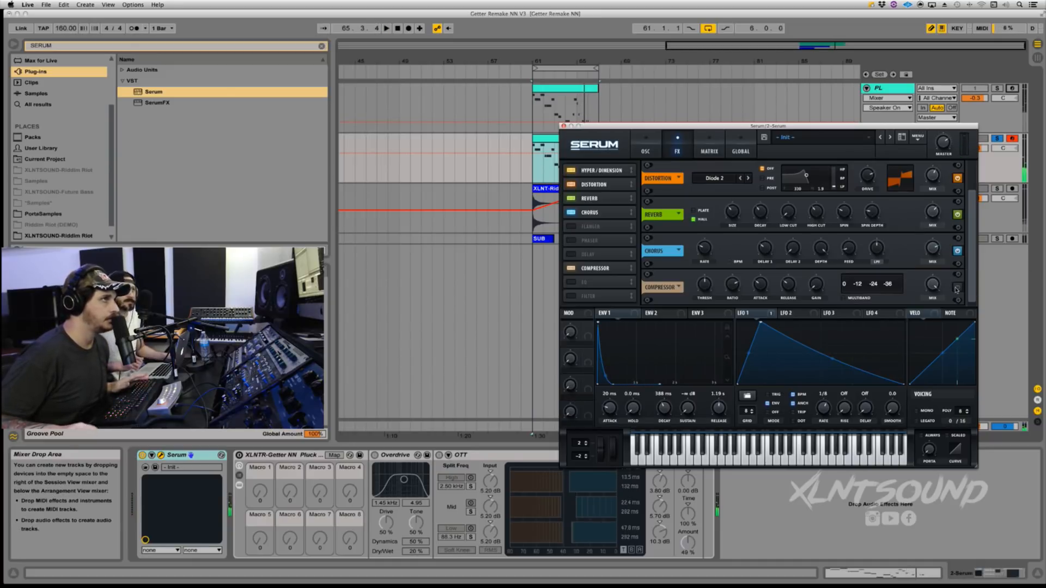
Step: Enable the compressor module, check its wet mix, and audition the clip with the complete Serum effect chain
{"action": "left_click", "coordinate": [957, 289]}
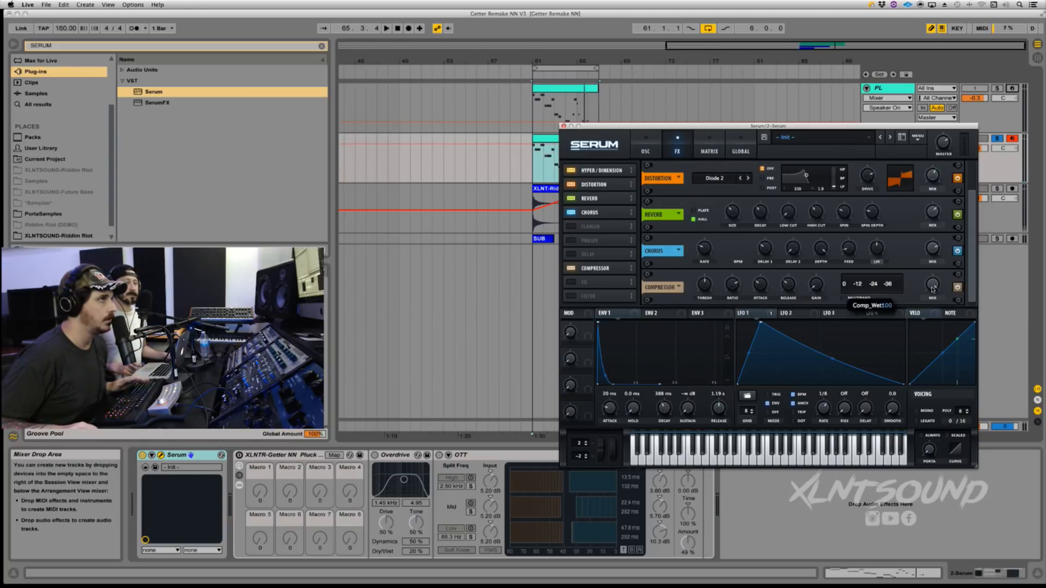
{"action": "key", "text": "space"}
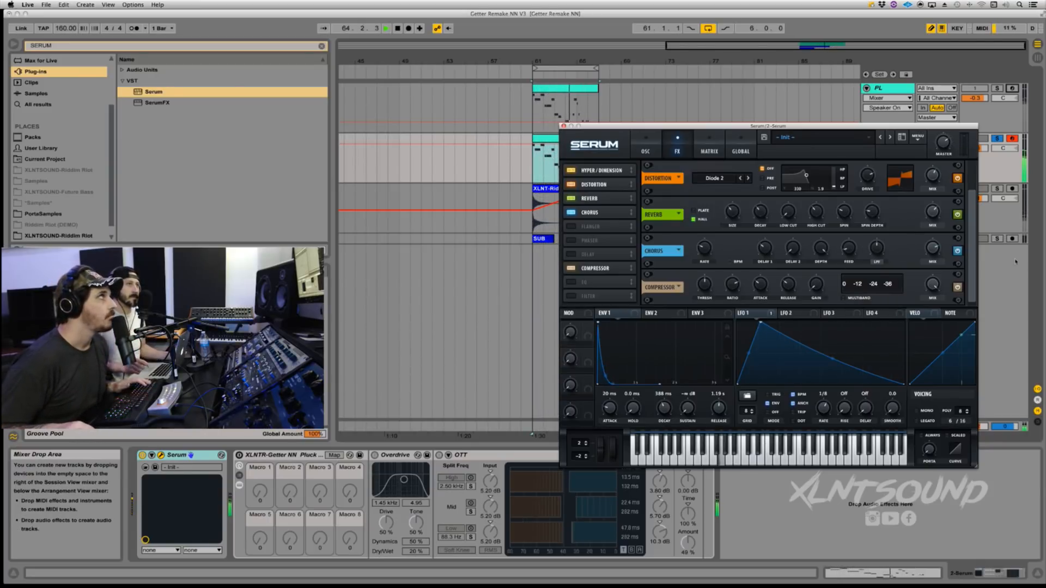
{"action": "key", "text": "space"}
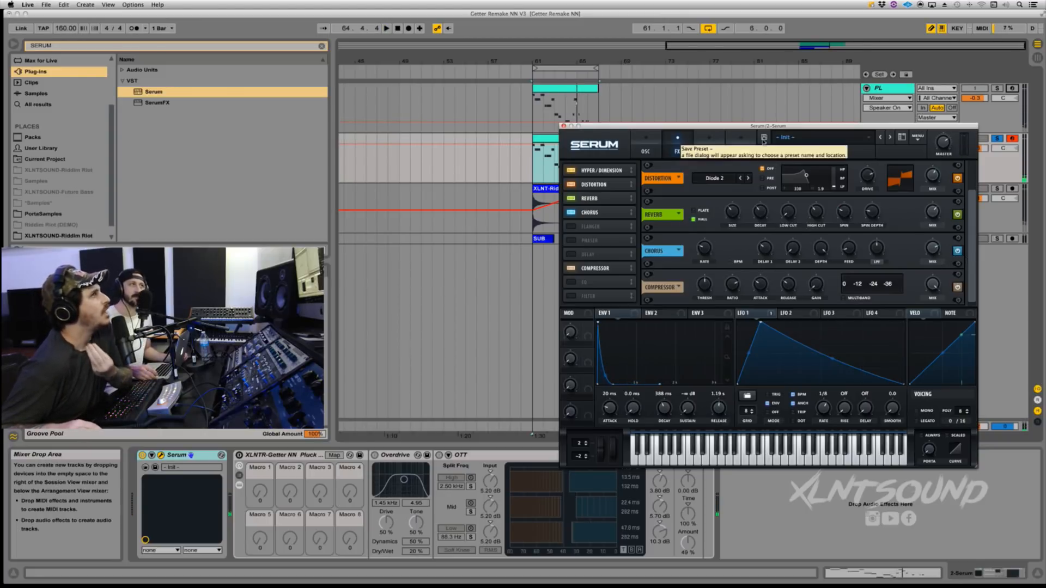
Step: Return Serum to its oscillator page, close the plugin window, and turn on the XLNTR-Getter NN Pluck effect rack
{"action": "left_click", "coordinate": [645, 146]}
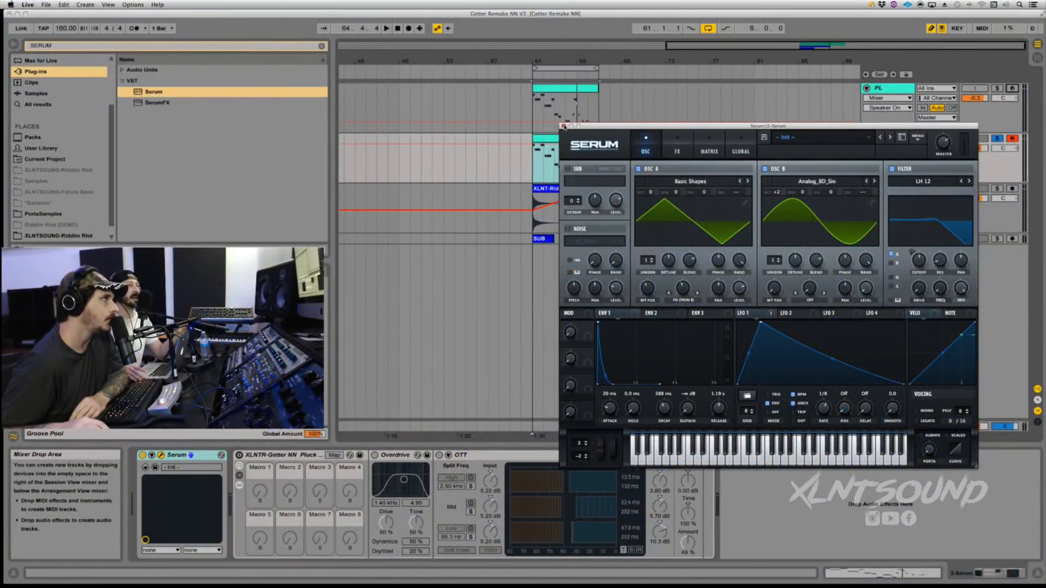
{"action": "left_click", "coordinate": [563, 125]}
{"action": "left_click", "coordinate": [248, 452]}
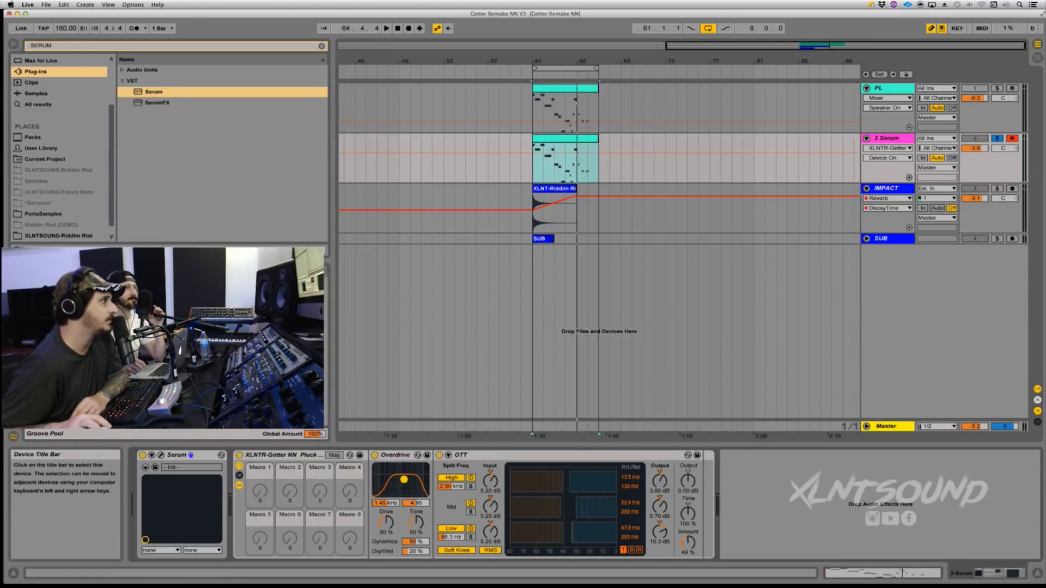
Step: Examine the Overdrive's drive, tone, dynamics and dry/wet settings and the OTT's band thresholds and amount
{"action": "left_click", "coordinate": [416, 522]}
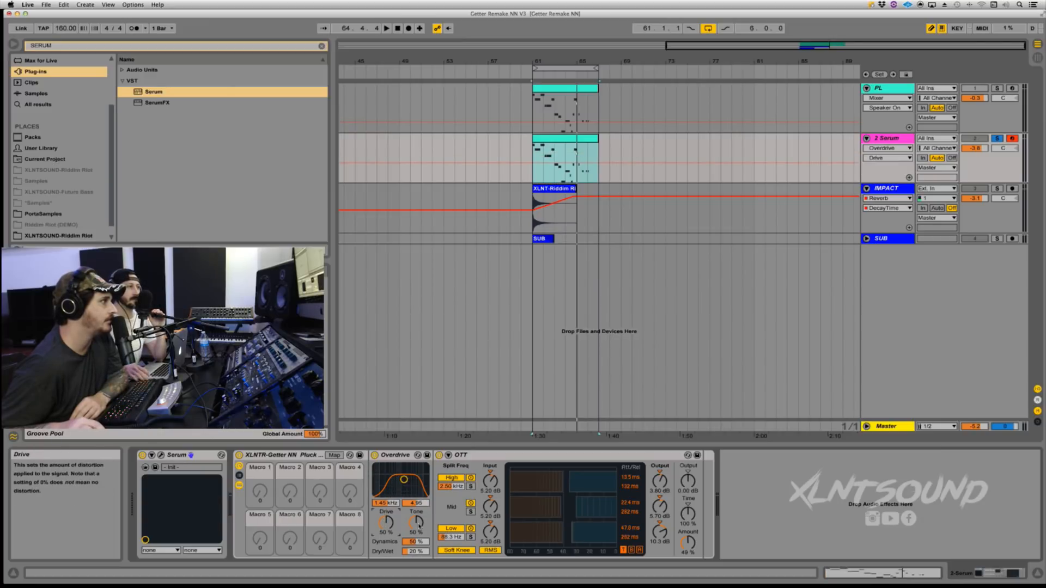
{"action": "left_click", "coordinate": [415, 542]}
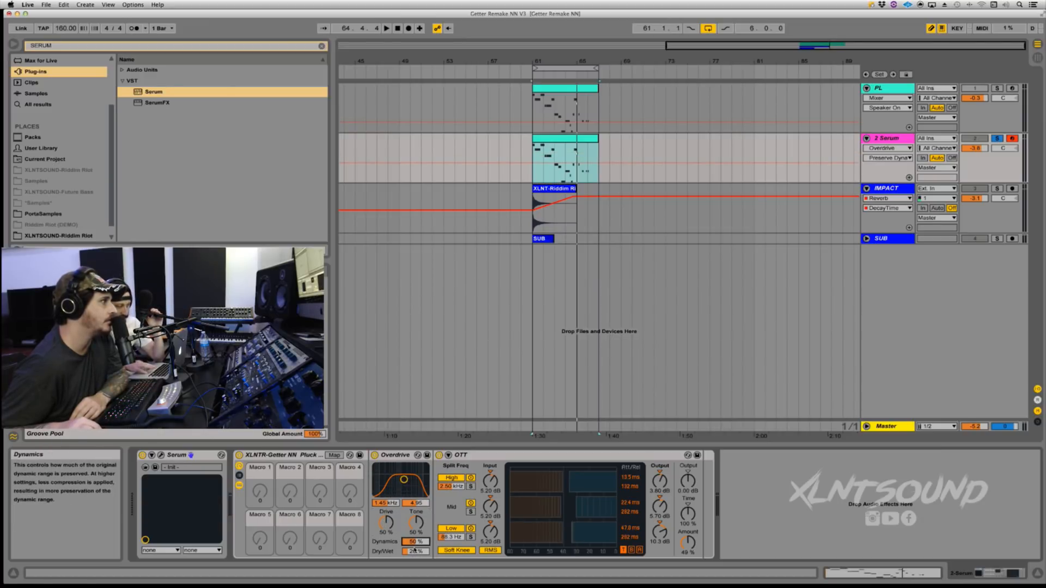
{"action": "left_click", "coordinate": [414, 551]}
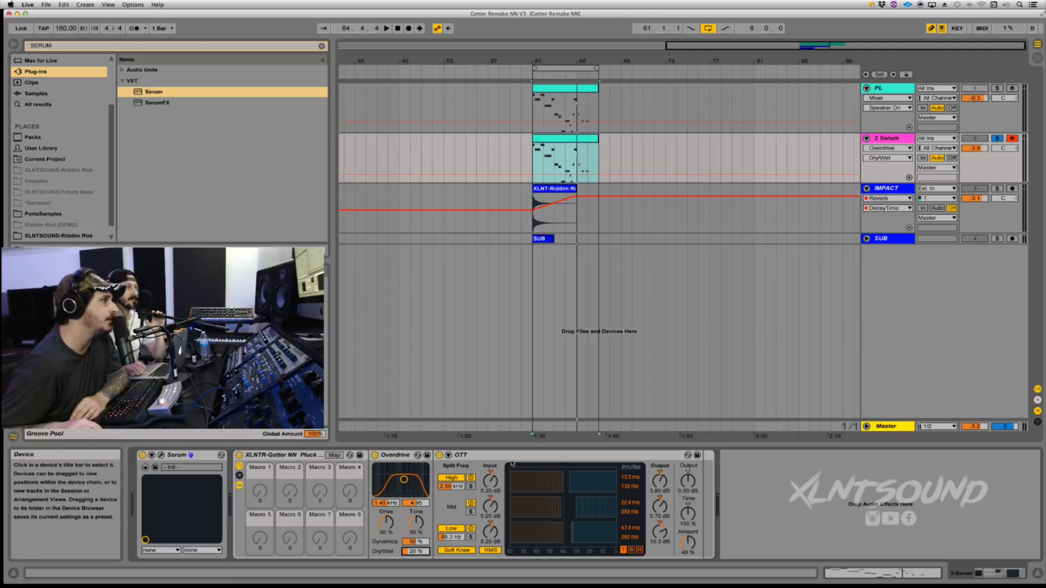
{"action": "left_click", "coordinate": [576, 501]}
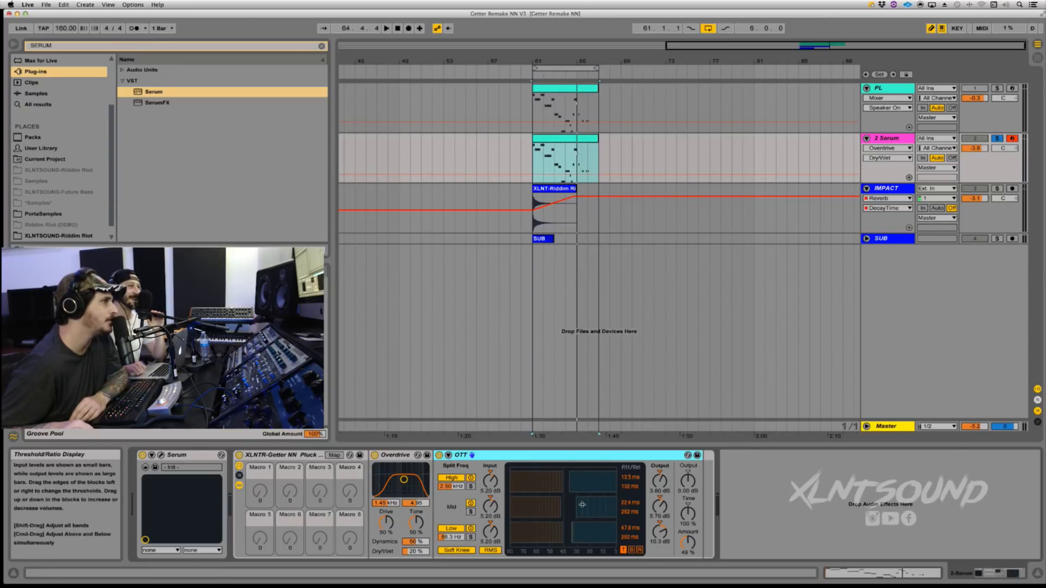
{"action": "left_click", "coordinate": [687, 543]}
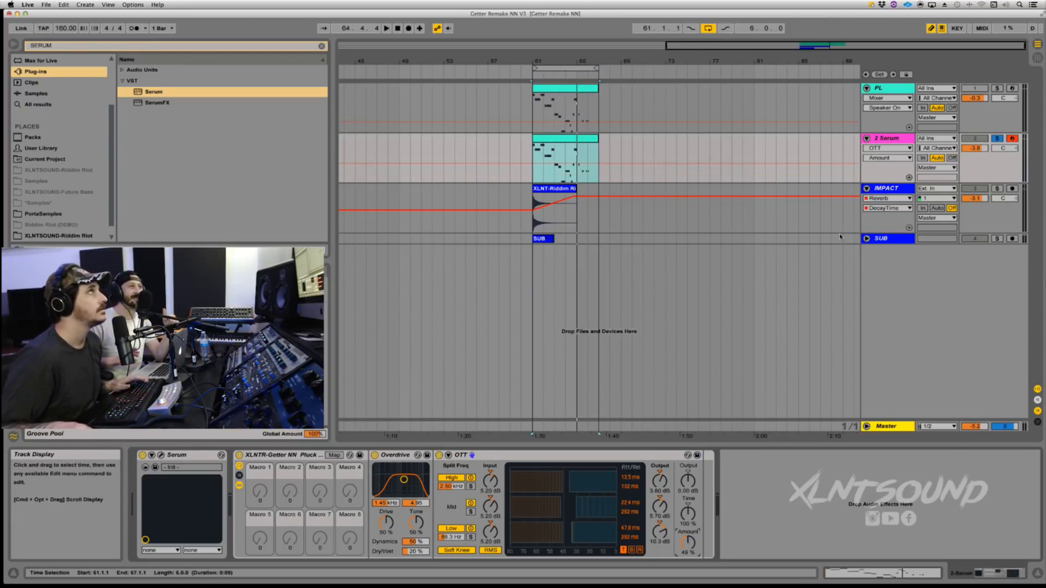
Step: Audition the soloed pluck through the effect rack, and unsolo the Serum track to play it with the impact and sub
{"action": "key", "text": "space"}
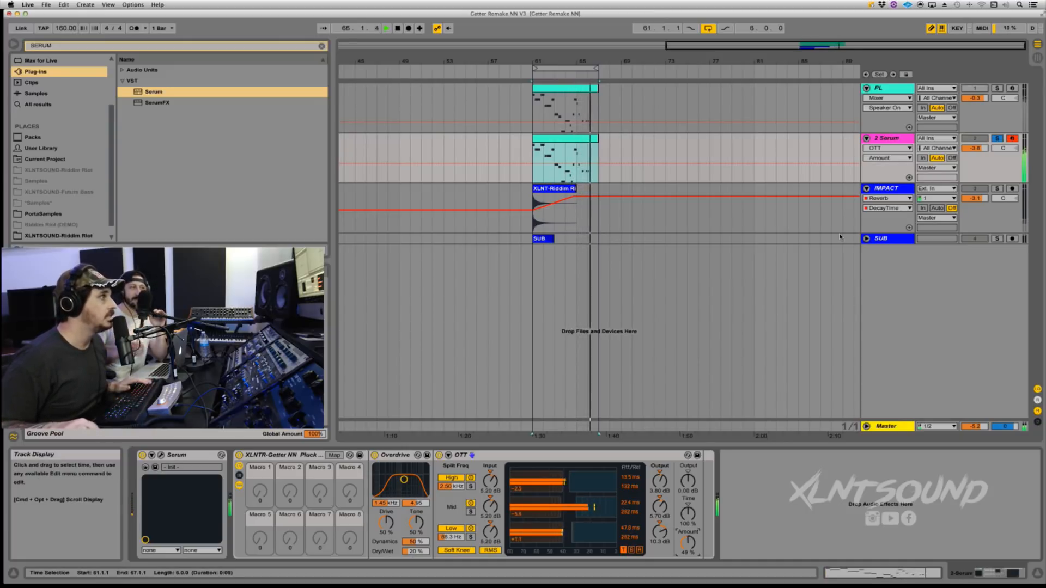
{"action": "key", "text": "space"}
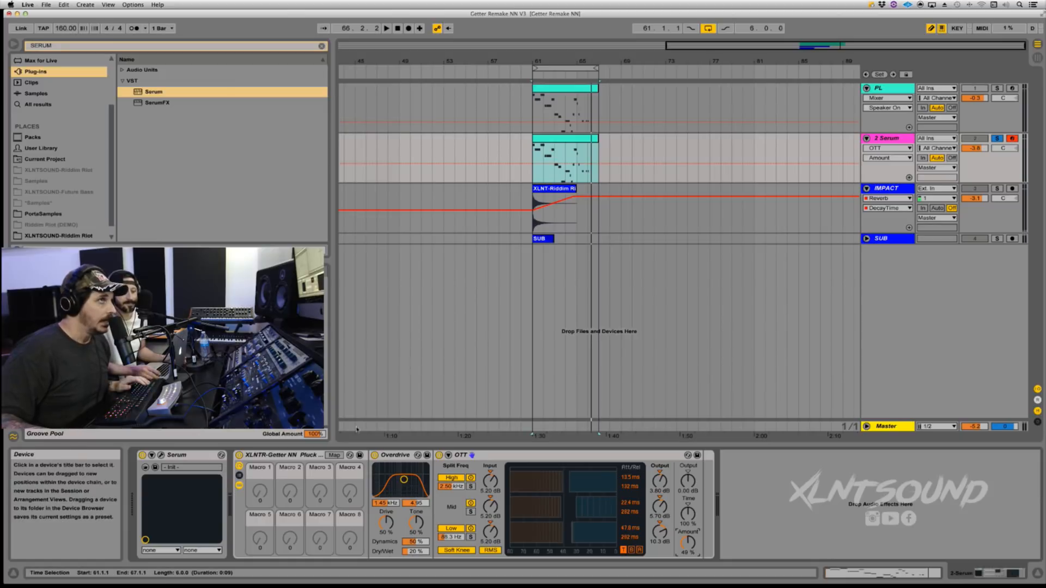
{"action": "left_click", "coordinate": [997, 138]}
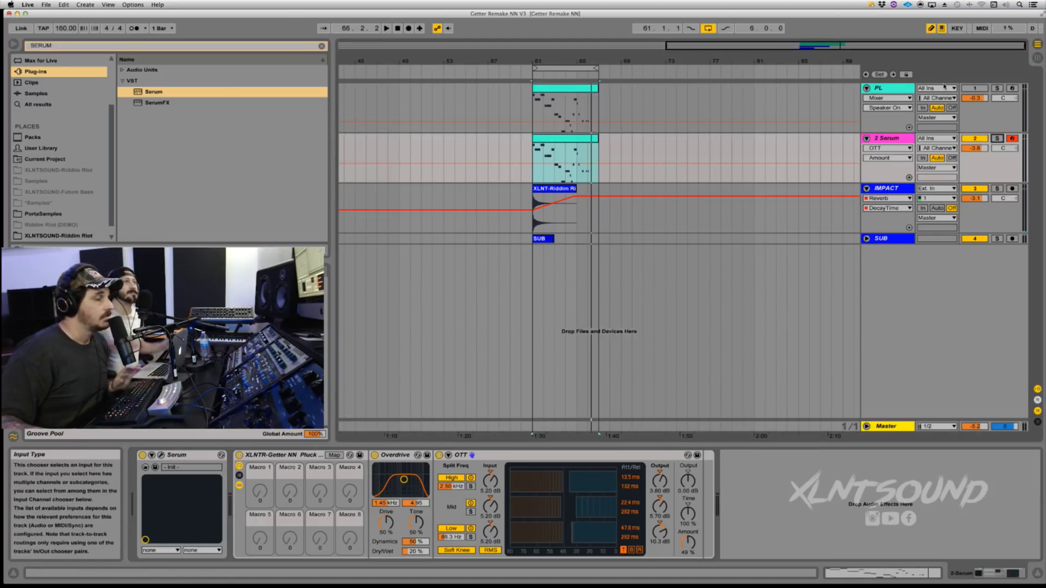
{"action": "key", "text": "space"}
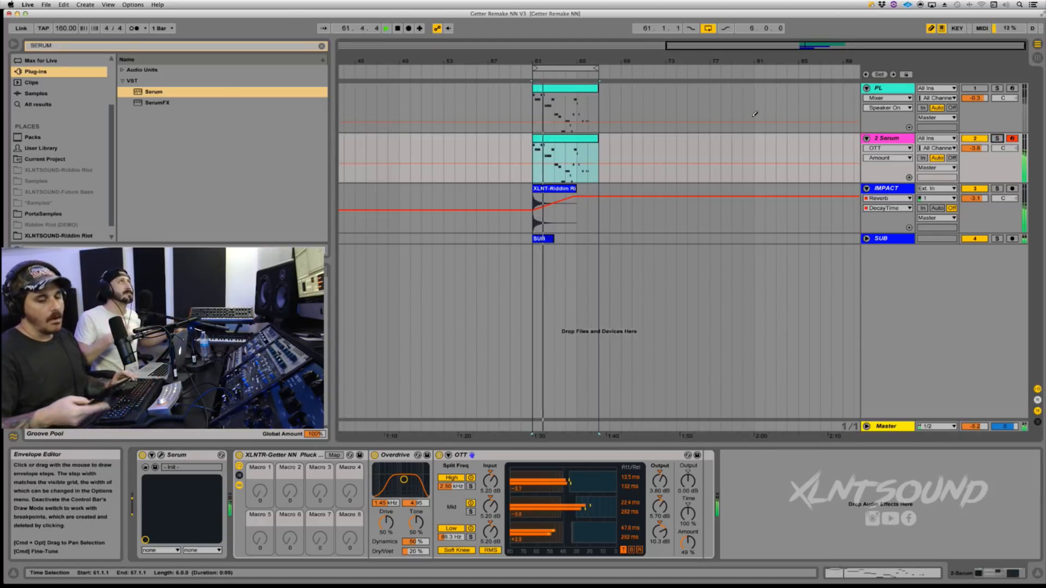